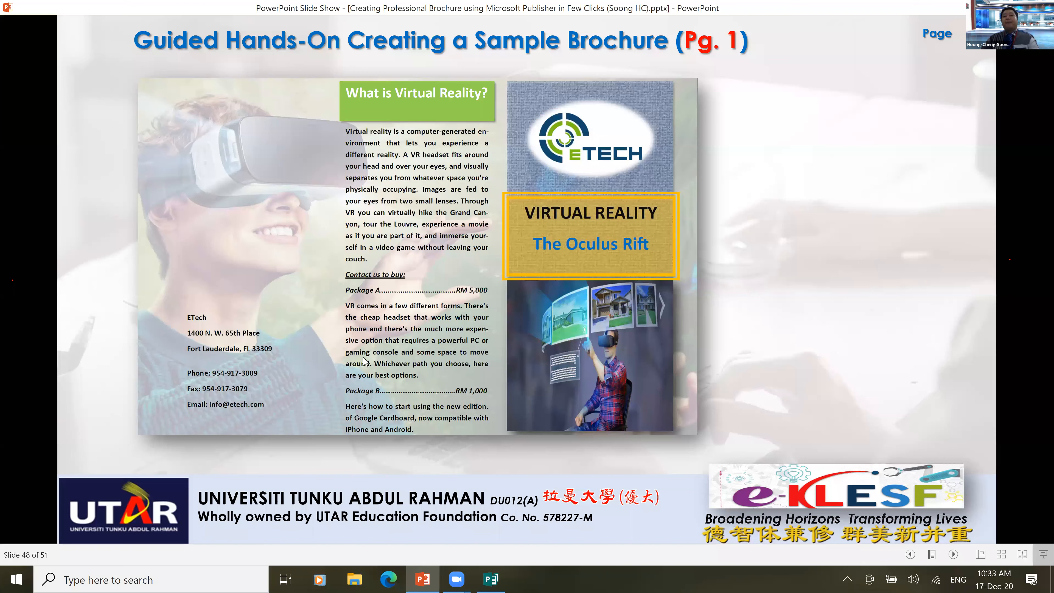
Advance the slide show to the Q&A slide and show the desktop.
scroll(417, 325, down, 2)
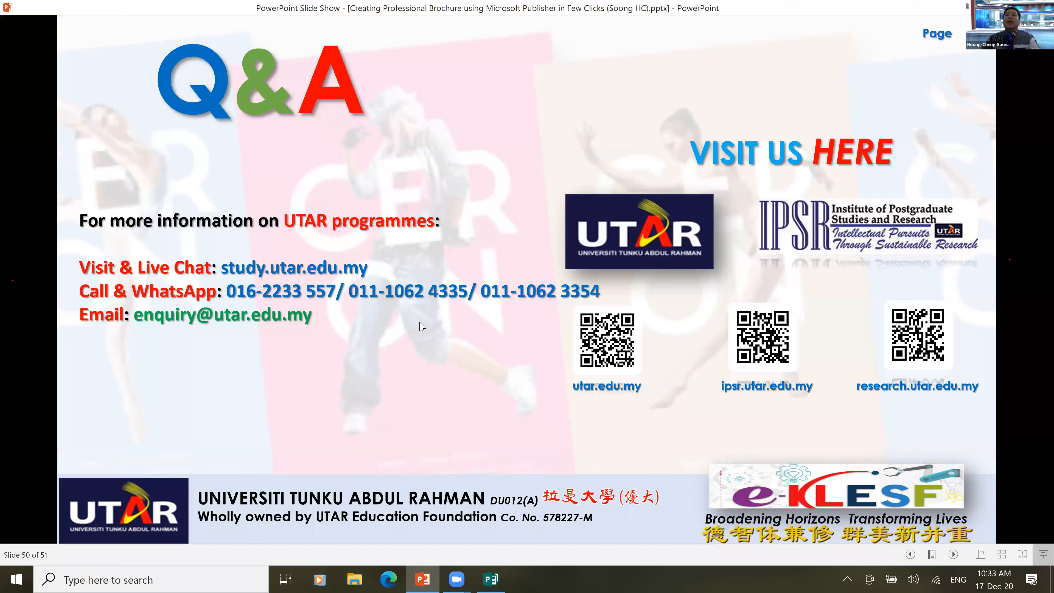
key(super)
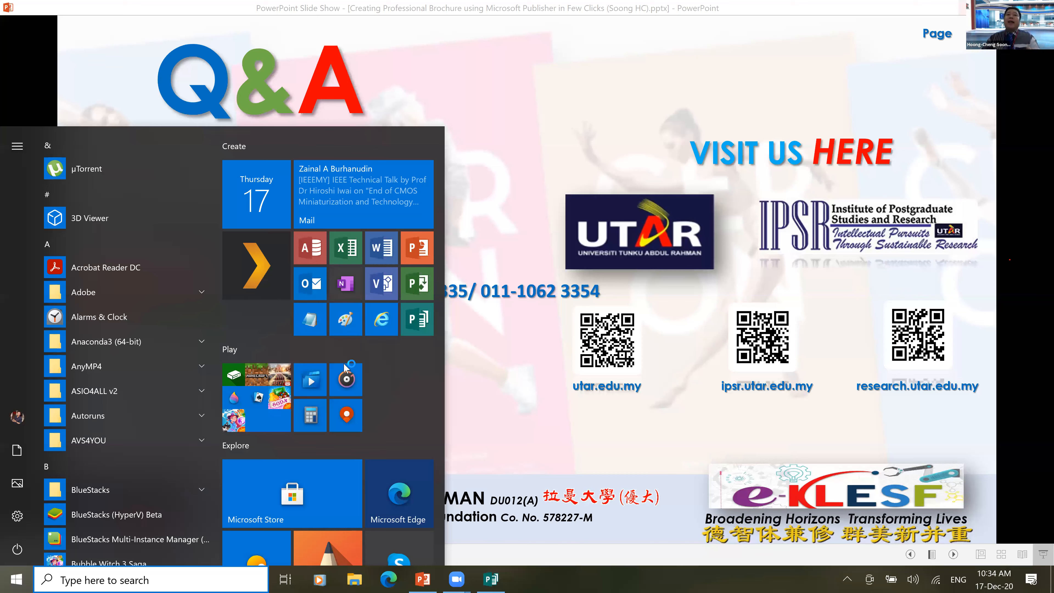
key(super+d)
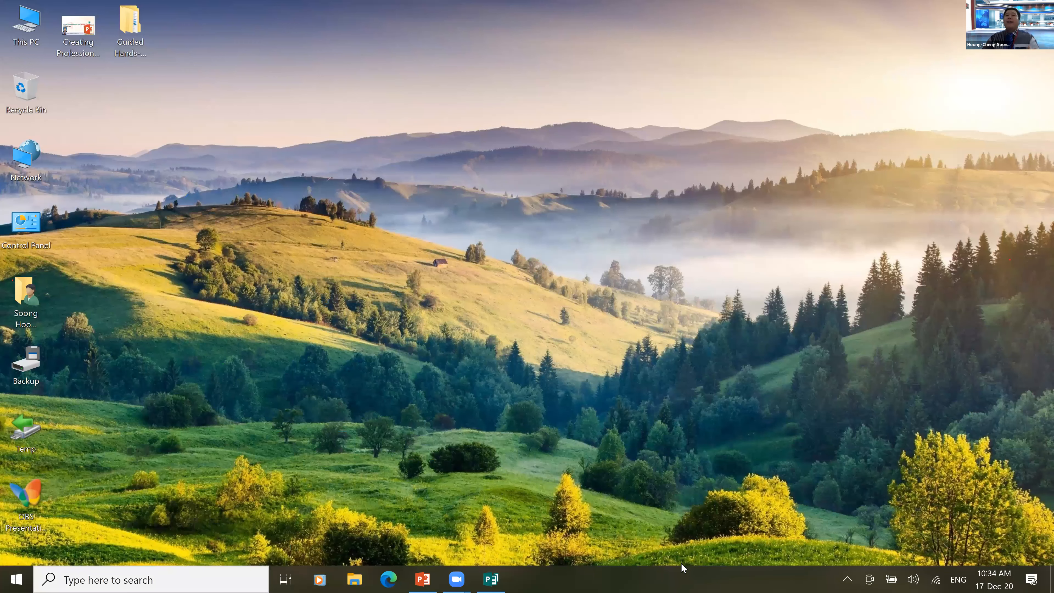
Switch to Acrobat Reader and look through Guided Practical Manual.pdf and the sample brochure in Practical Answer Scheme.pdf.
key(alt+Tab)
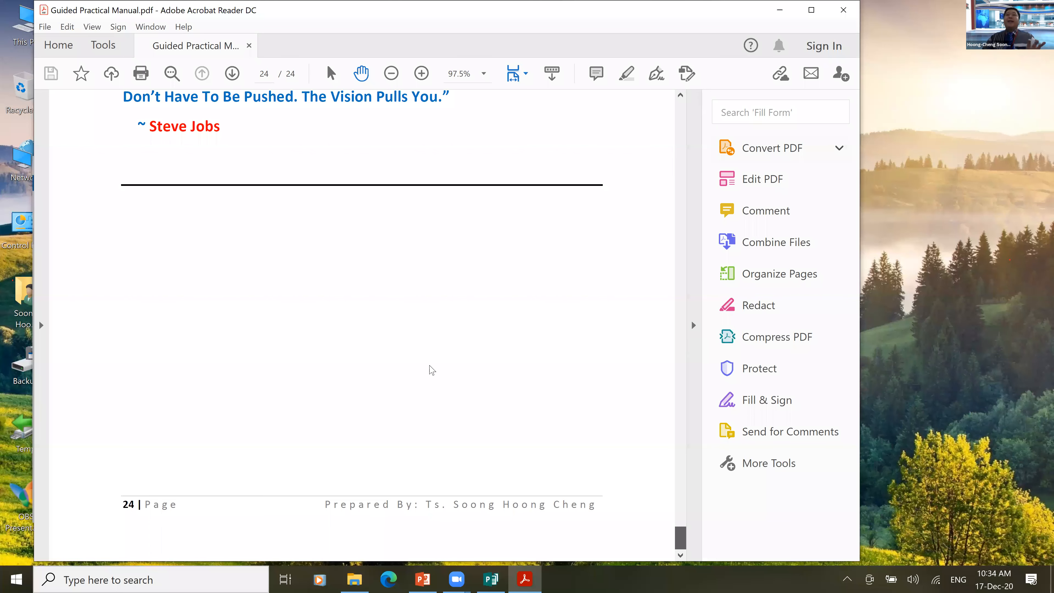
scroll(281, 254, up, 20)
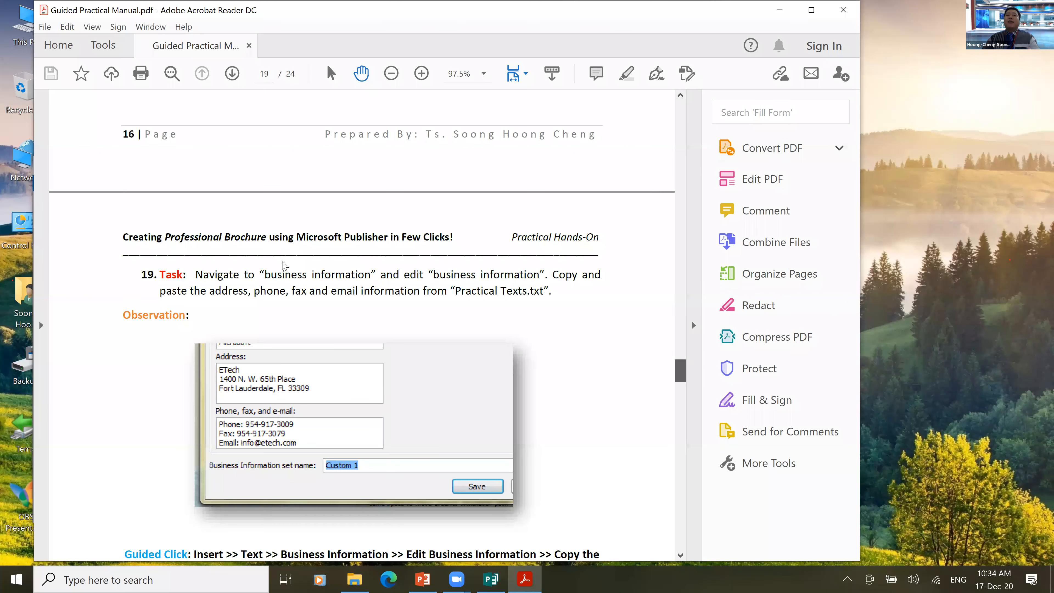
key(Home)
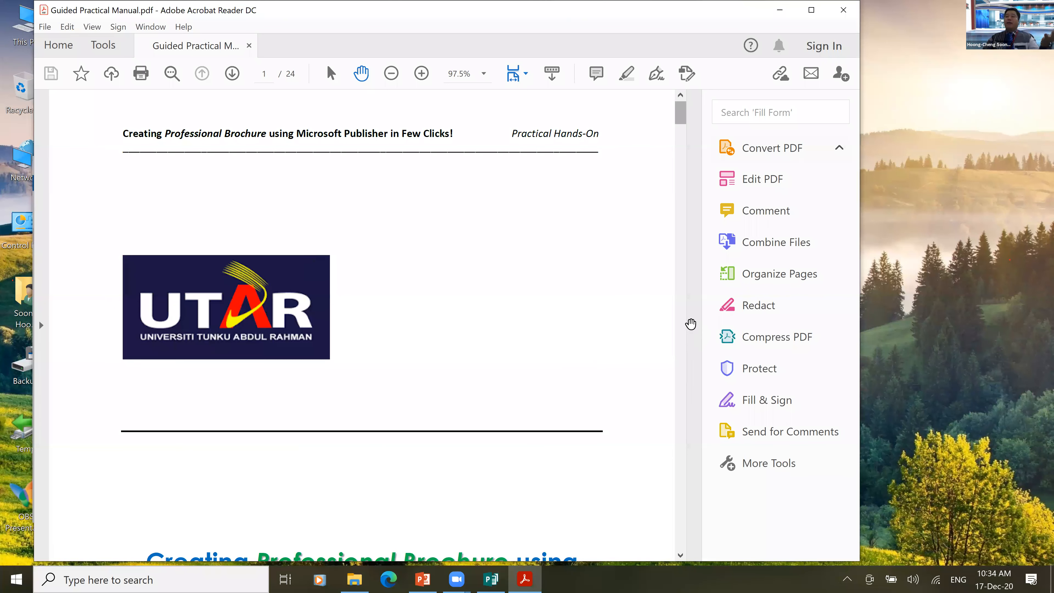
key(alt+F4)
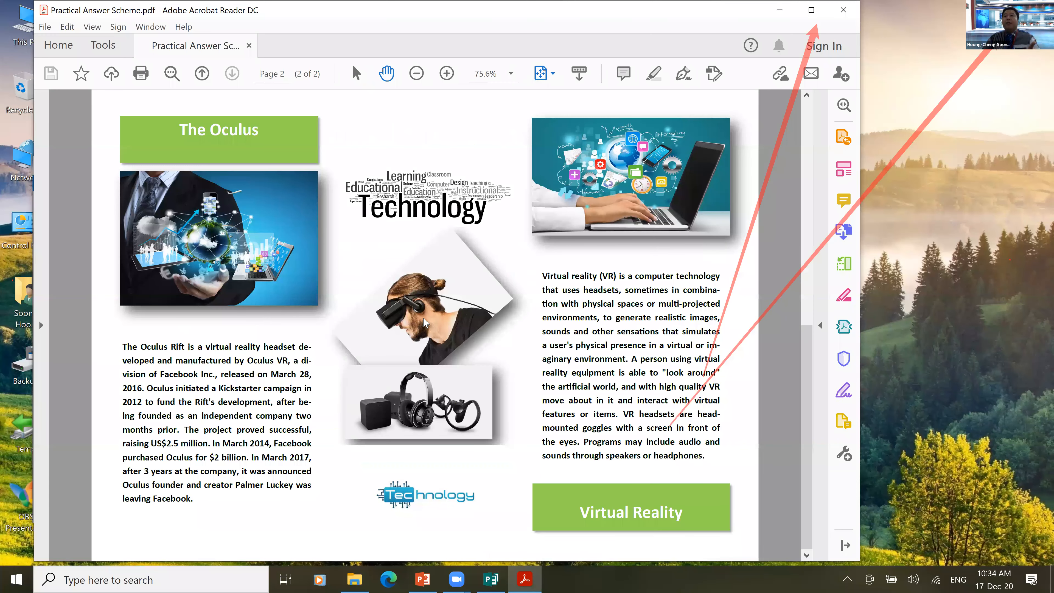
scroll(425, 323, up, 3)
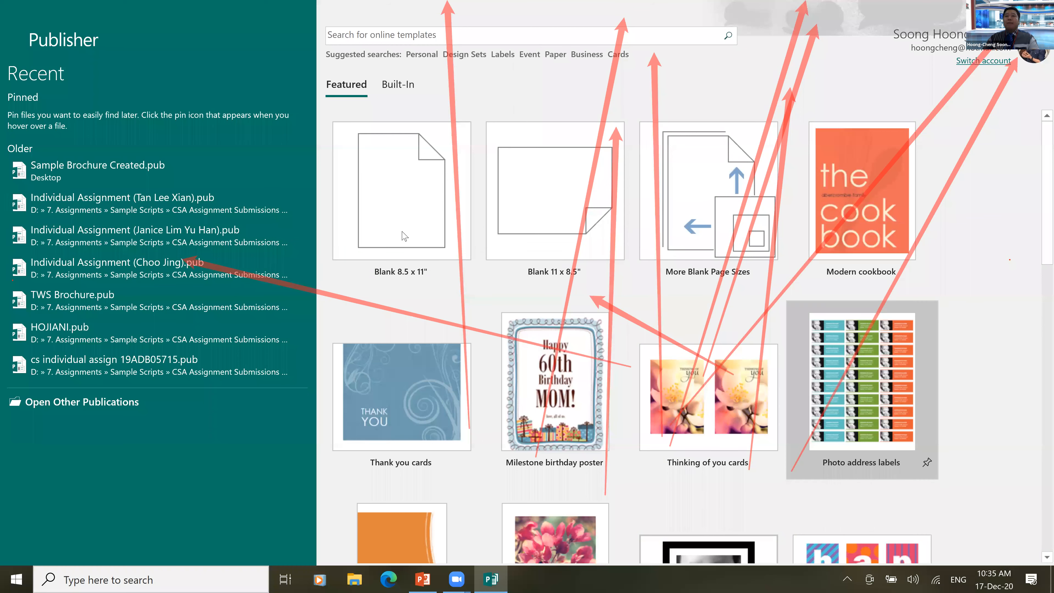
Switch to Publisher, create a blank 8.5 x 11" publication and set its orientation to landscape.
click(401, 232)
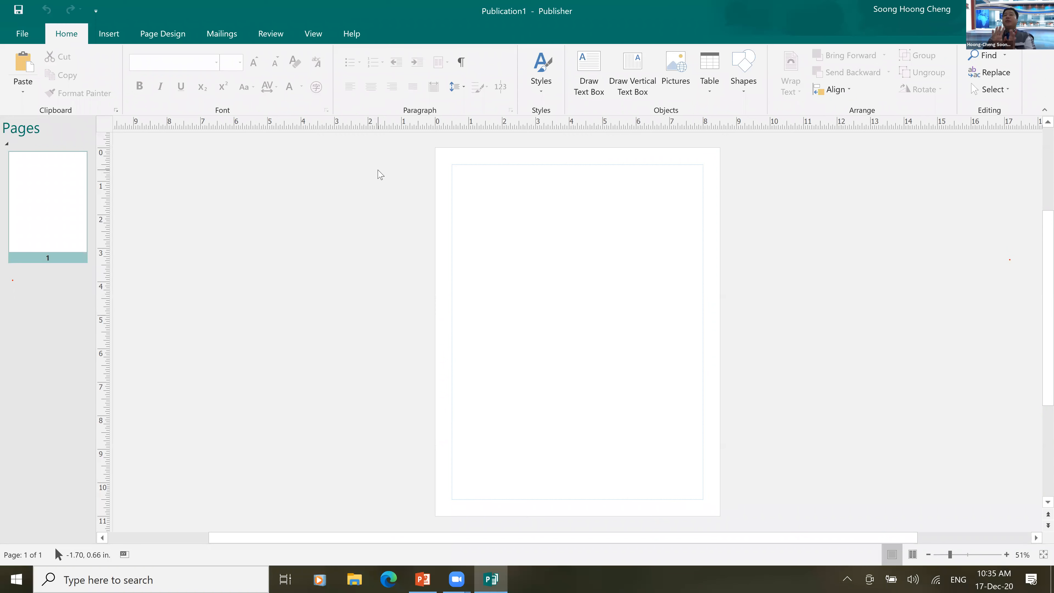
click(31, 38)
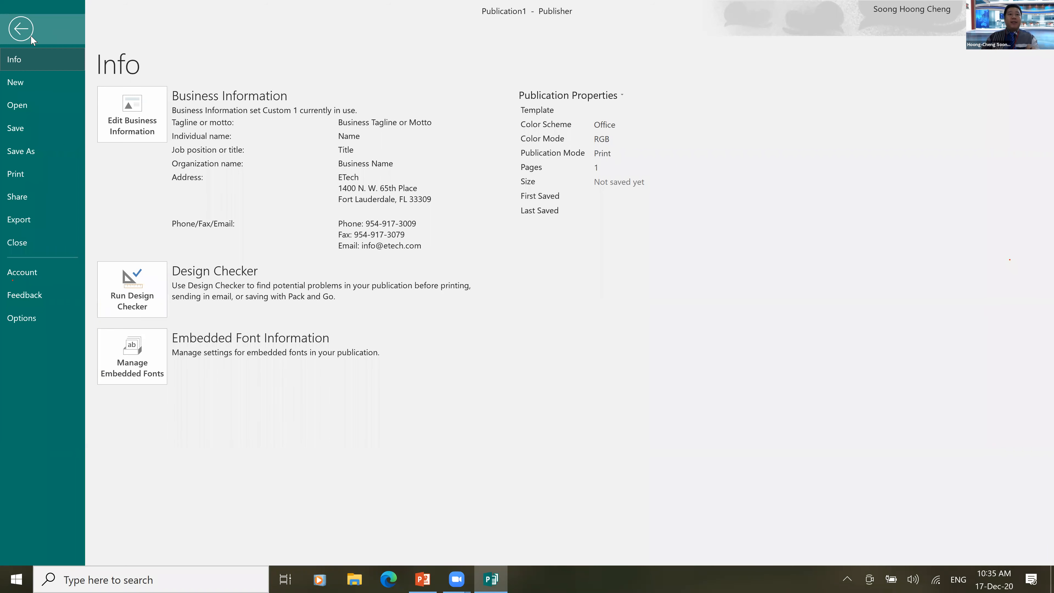
click(30, 34)
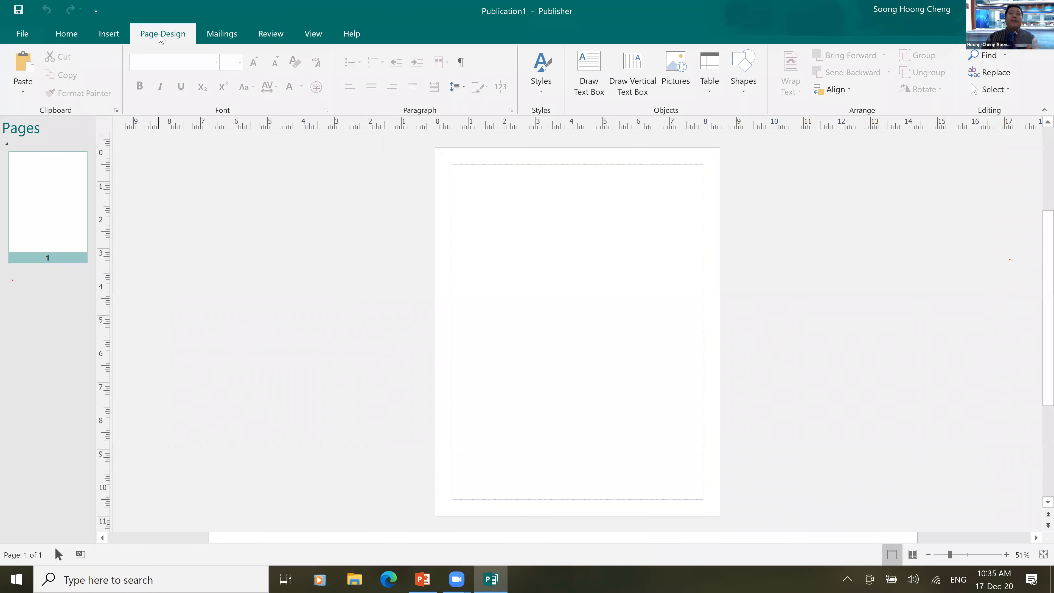
click(160, 82)
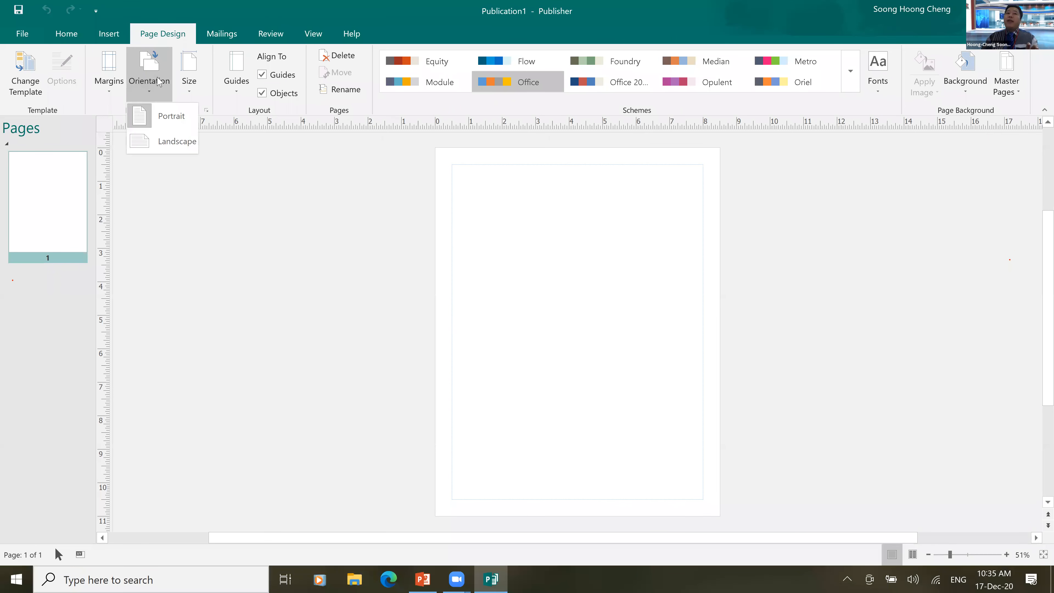
click(158, 147)
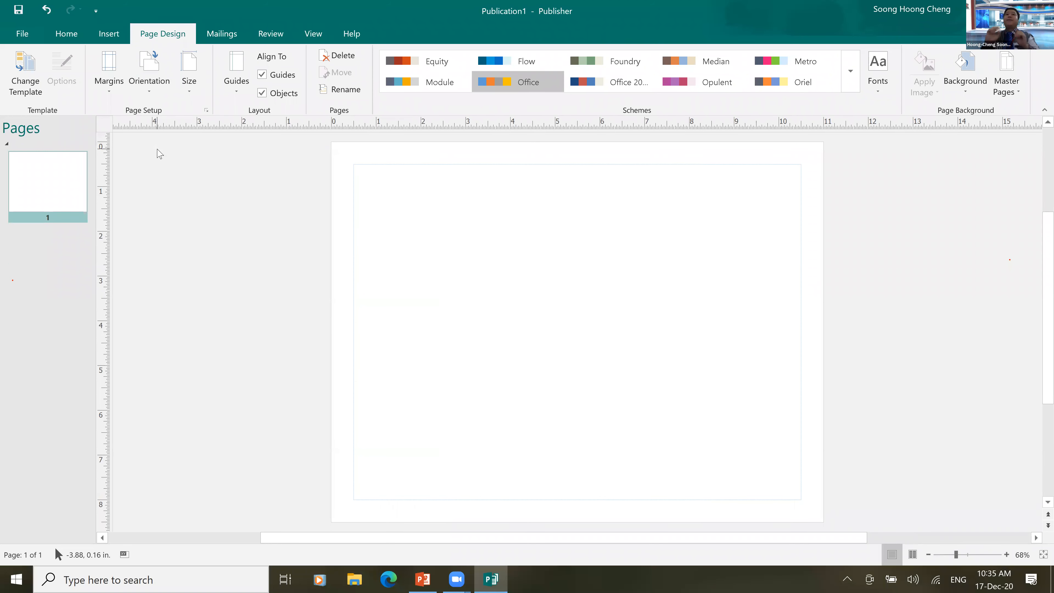
Set the publication's page size to A4 (Landscape), 11.693 x 8.268".
click(188, 96)
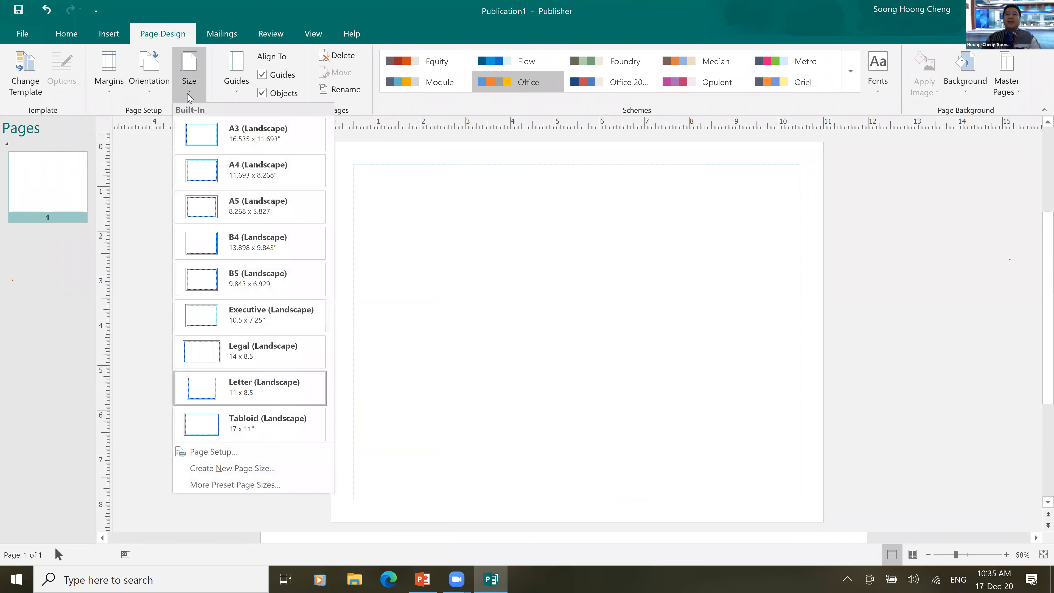
click(231, 173)
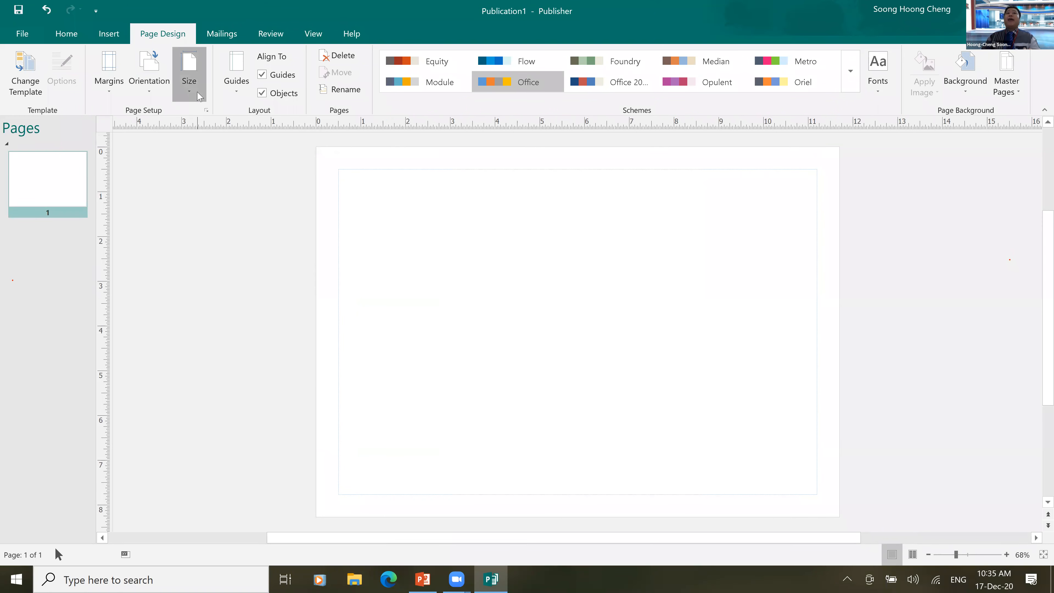
click(189, 79)
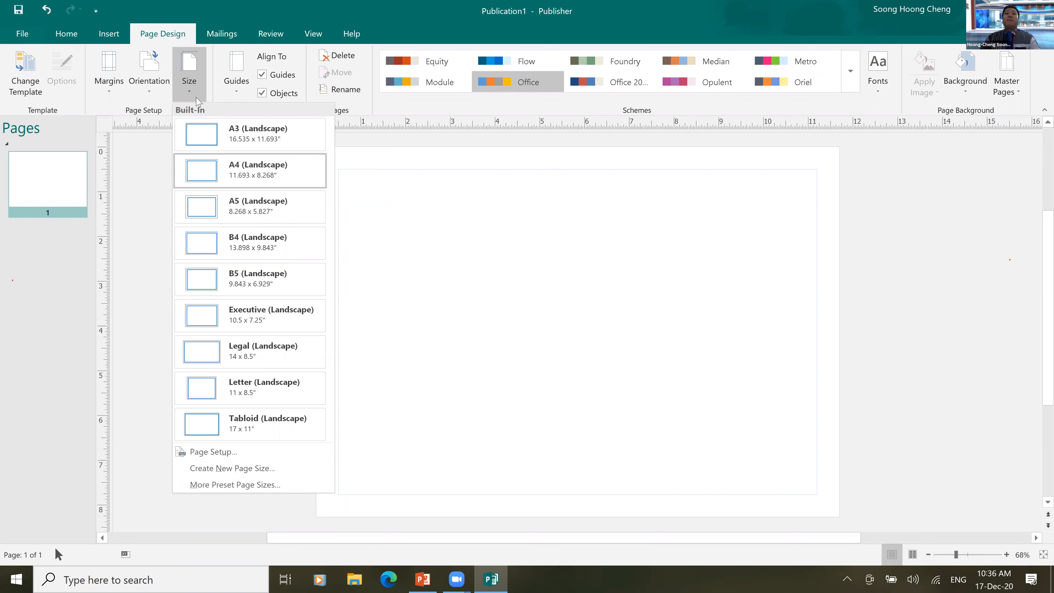
click(193, 84)
click(191, 81)
click(240, 176)
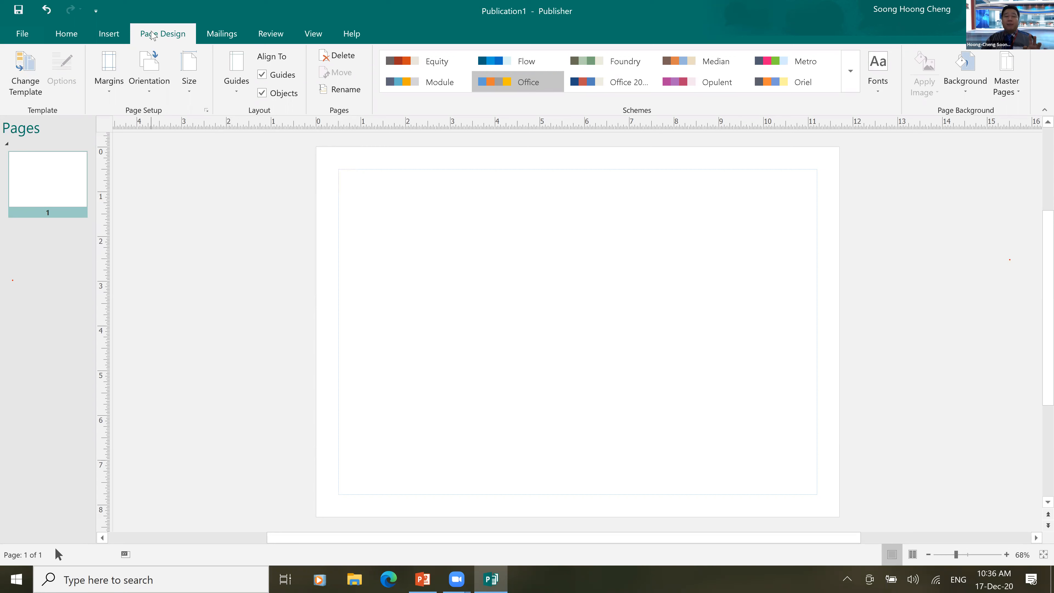
Add the built-in "3 Columns with Heading" ruler guides to the page.
click(234, 98)
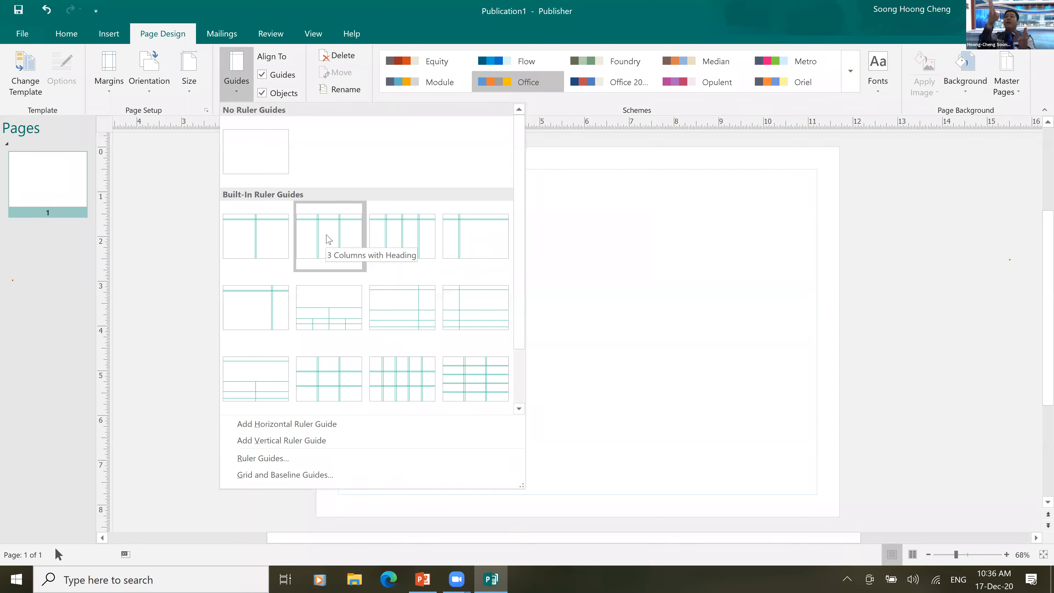
click(329, 240)
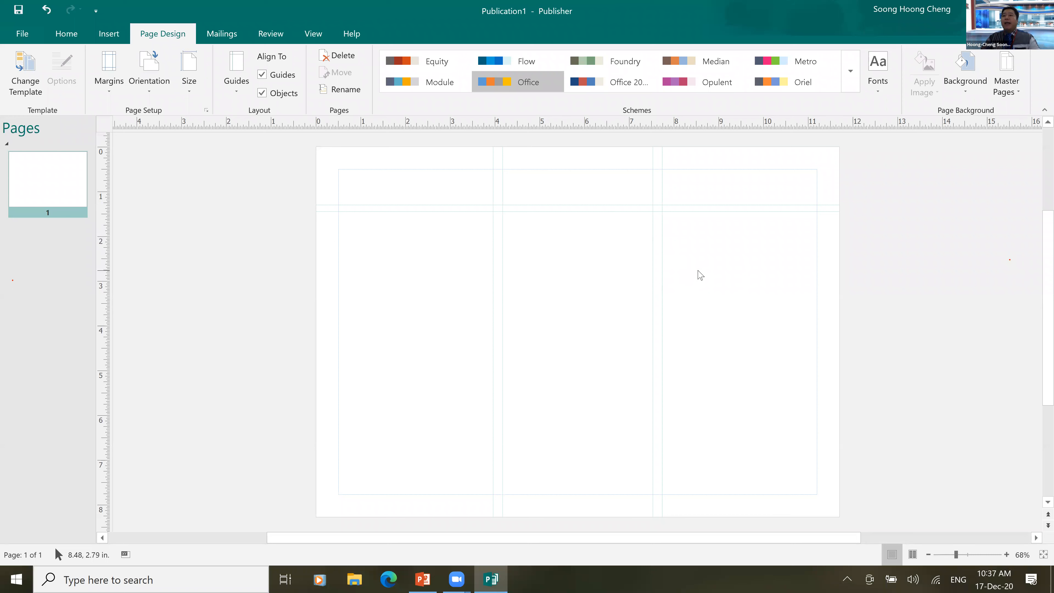
right_click(701, 275)
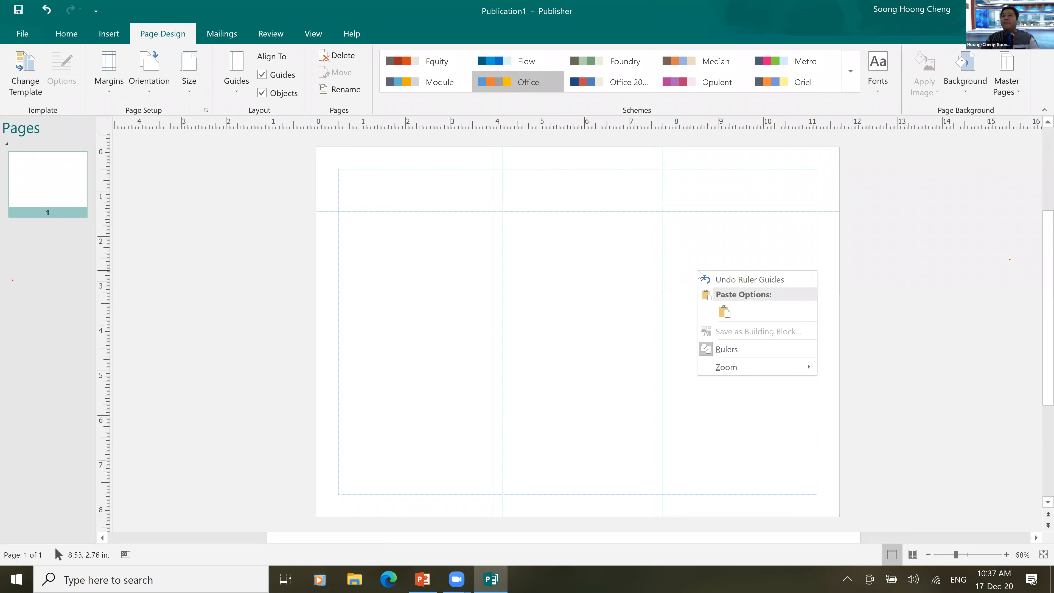
click(846, 247)
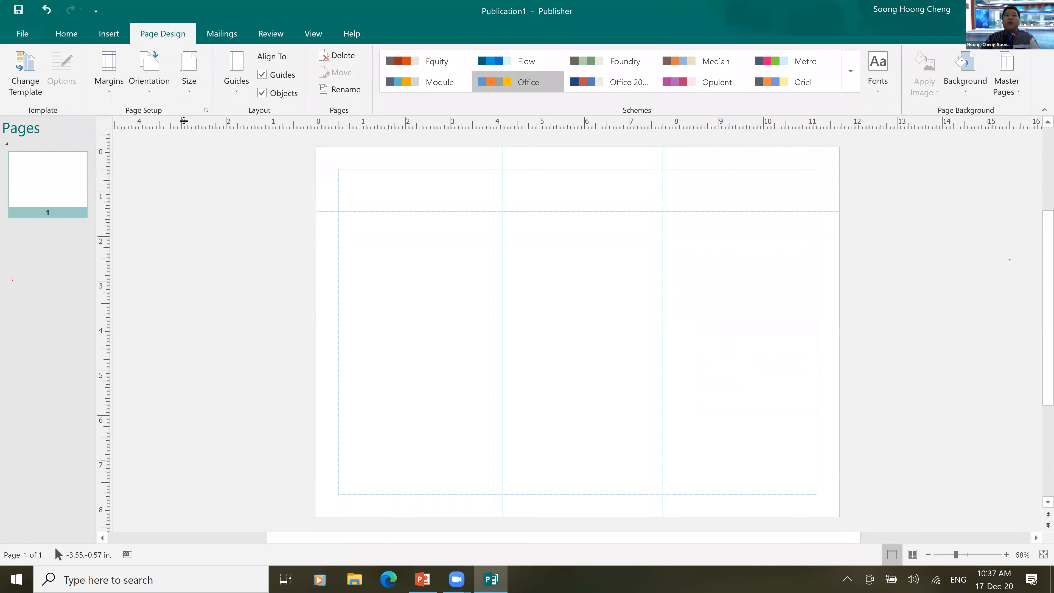
Open the Format Background settings for the page, choose Picture or texture fill and enlarge the dialog.
click(109, 38)
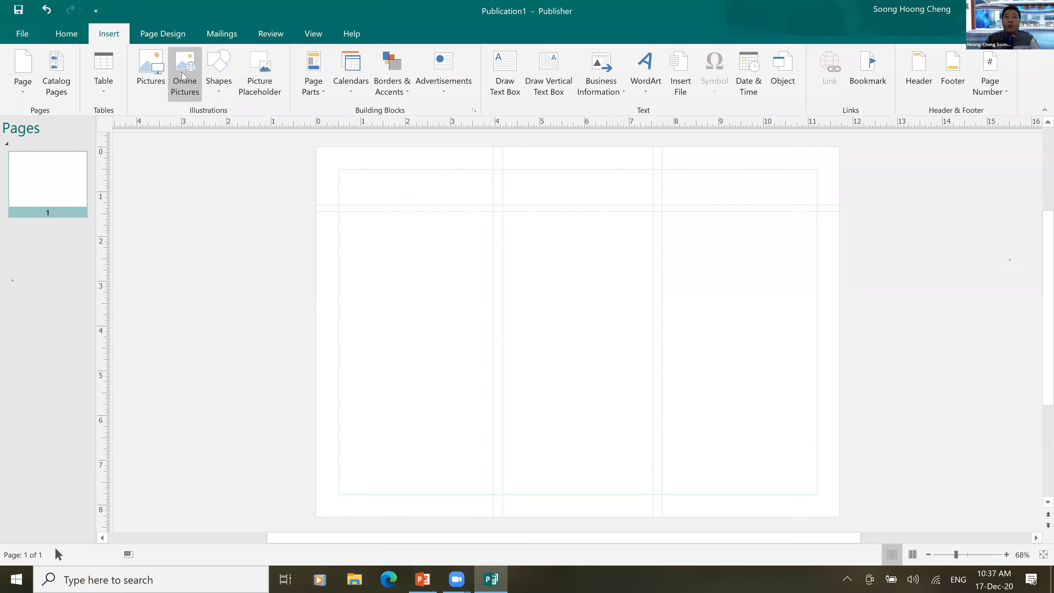
click(175, 32)
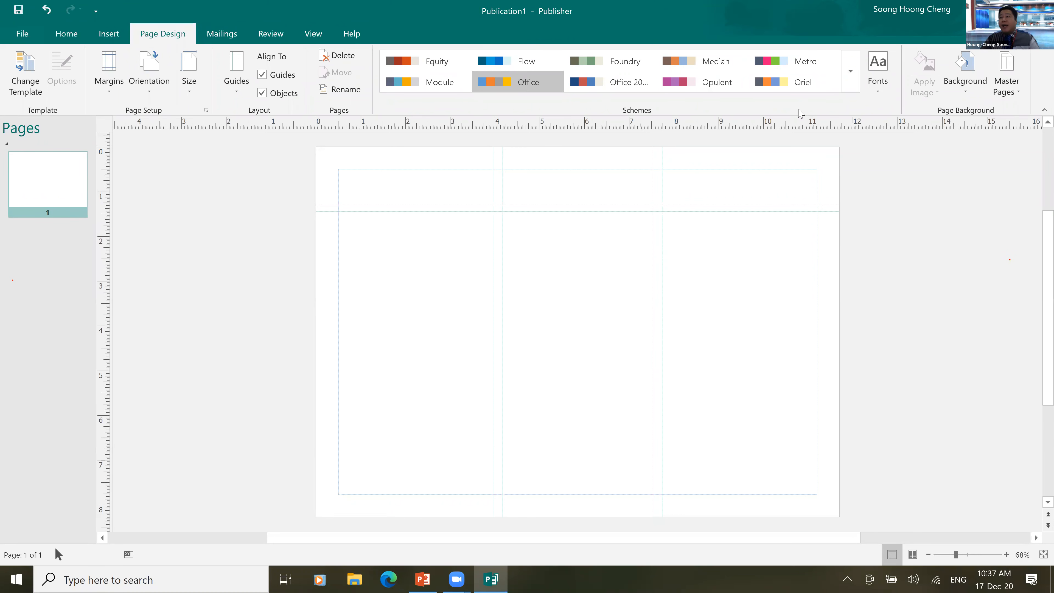
click(973, 95)
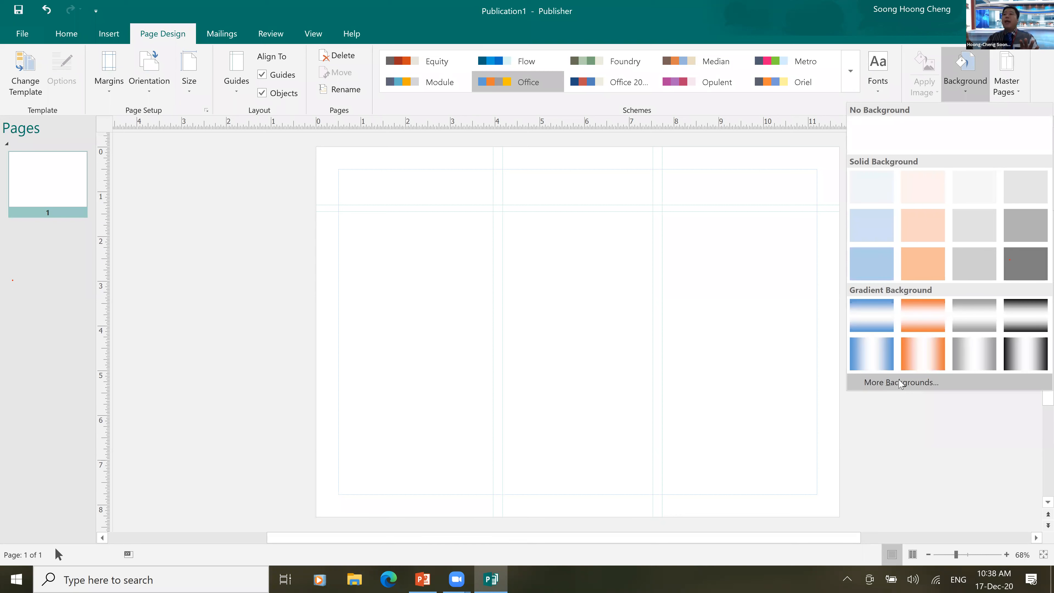
click(215, 254)
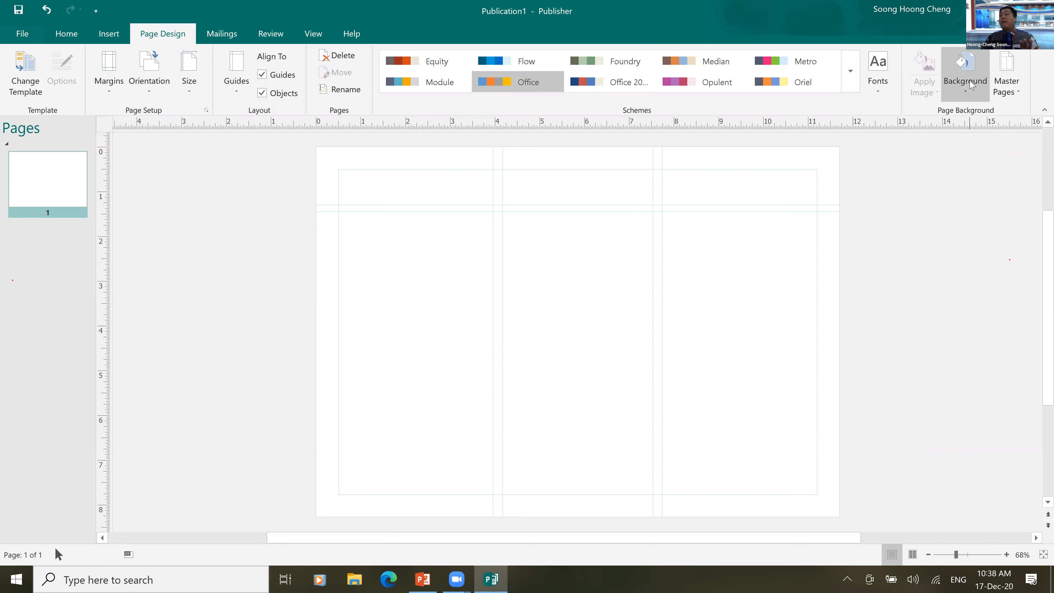
click(968, 93)
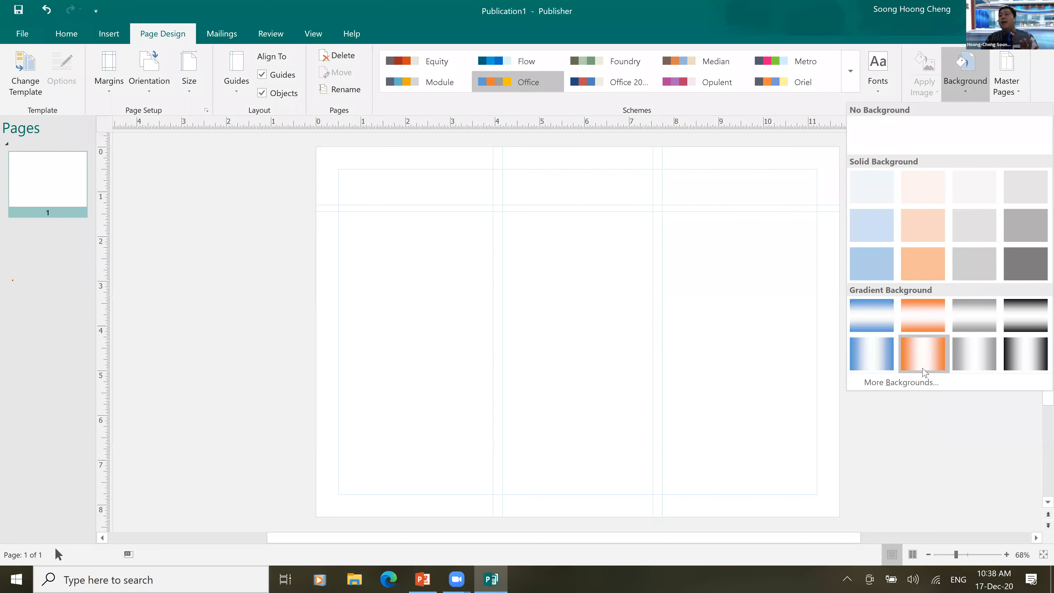
click(917, 385)
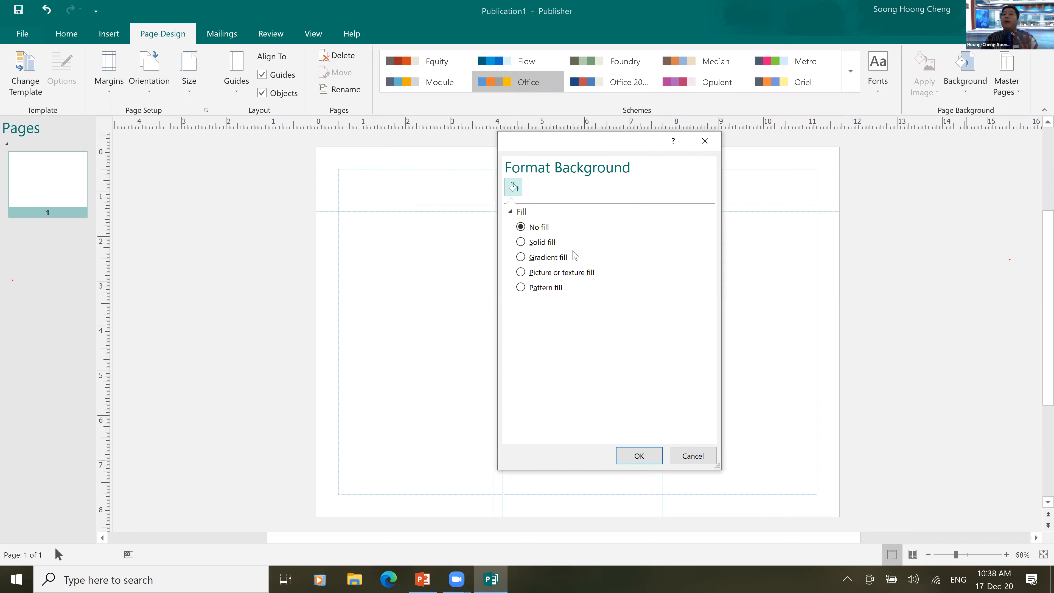
key(alt+p)
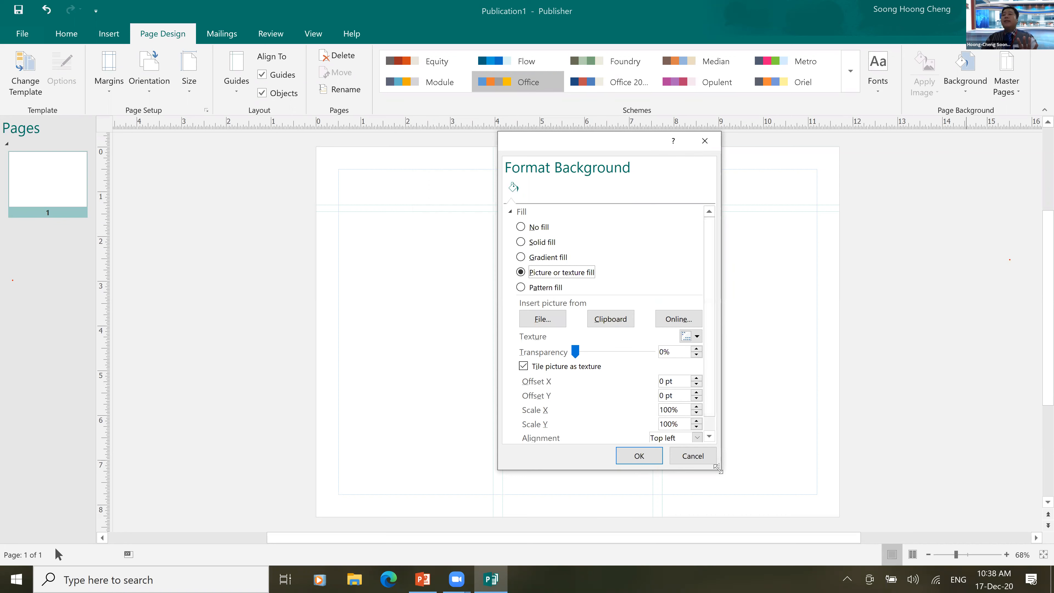
drag(825, 531, 828, 533)
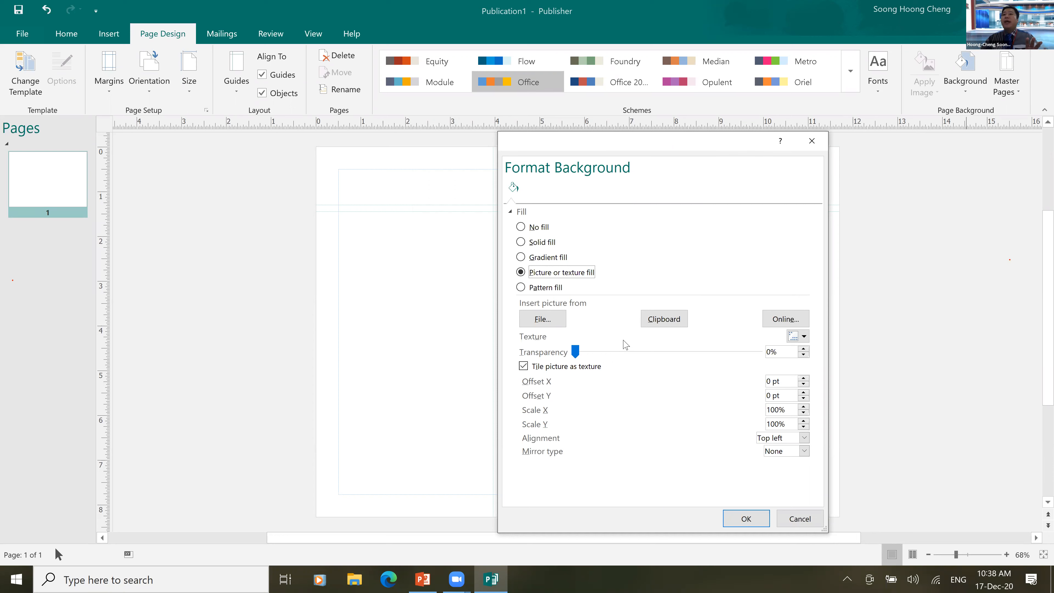
Browse for a background picture file in the Picture Source File folder inside the Desktop's Guided Hands-On Creating a Sample Brochure folder.
click(552, 320)
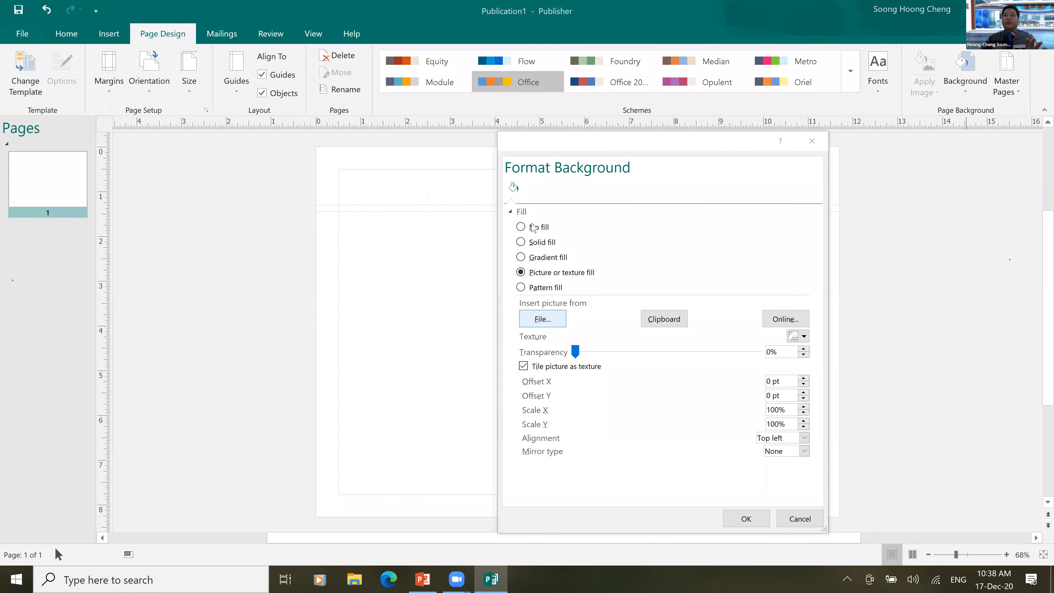
click(604, 223)
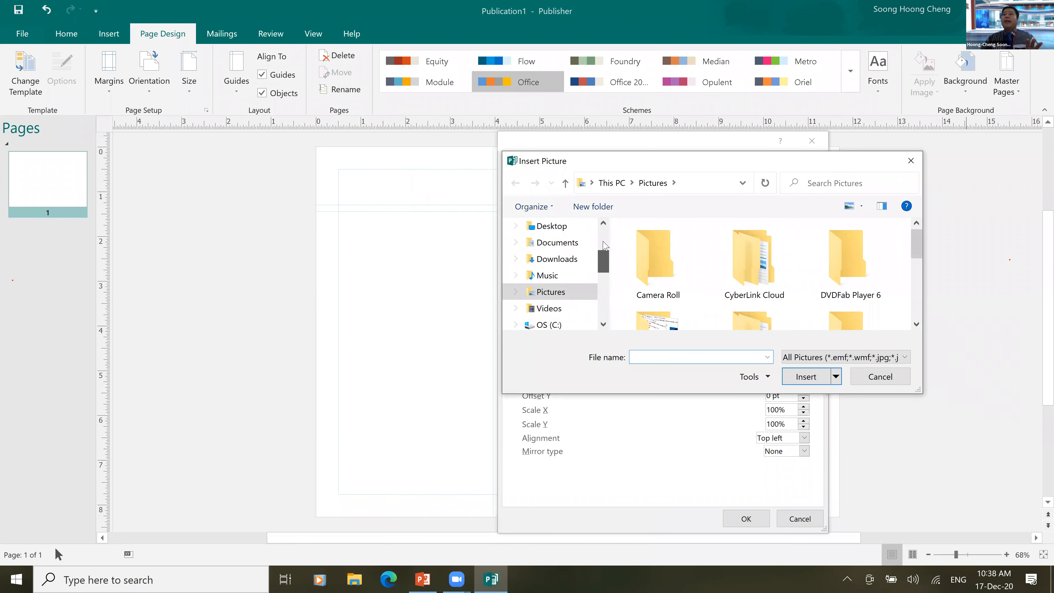
scroll(573, 278, down, 1)
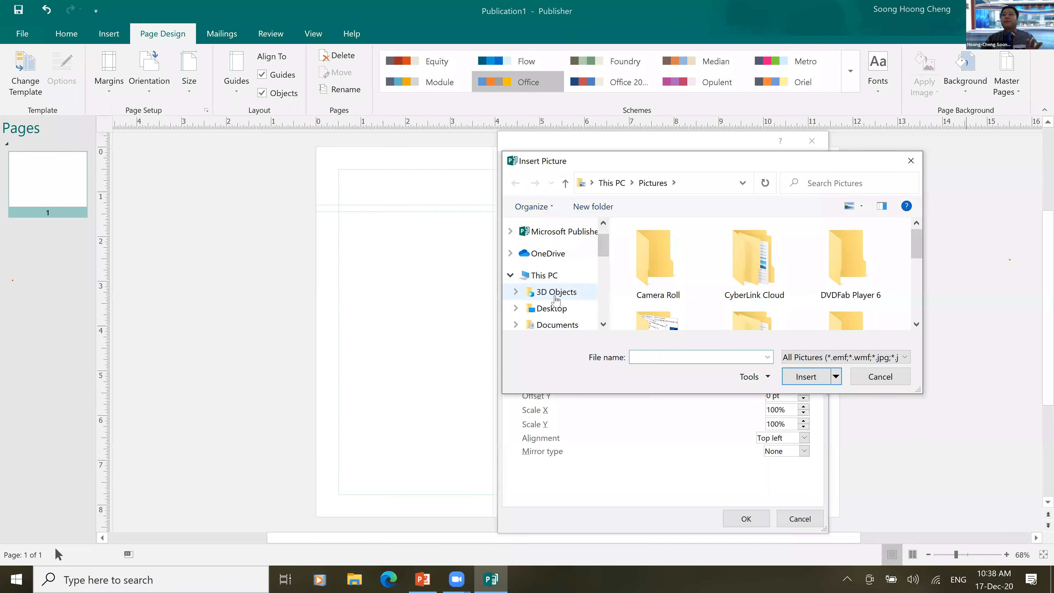
click(554, 313)
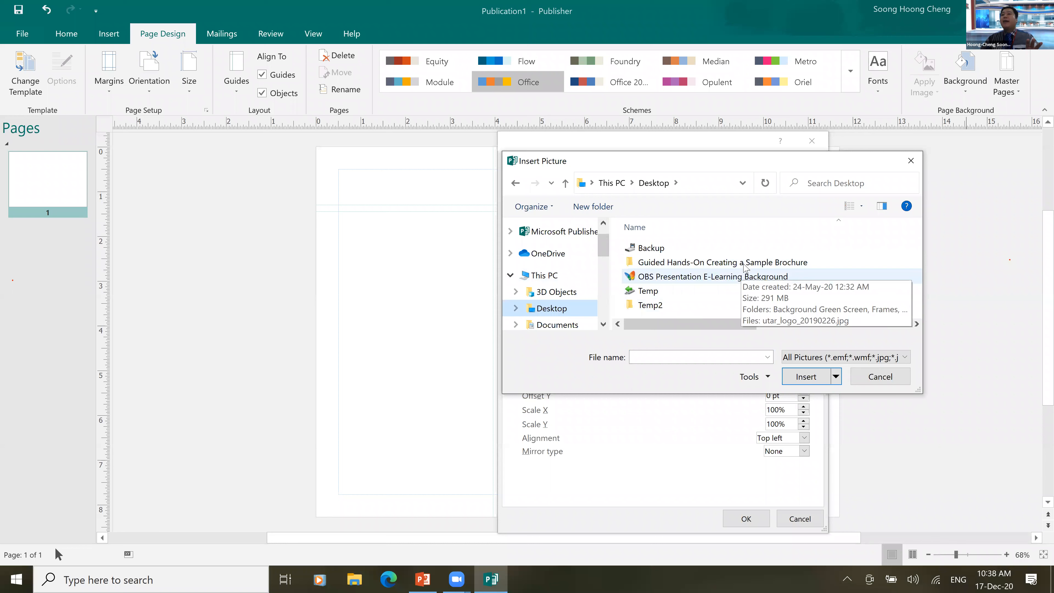
double_click(743, 262)
double_click(709, 249)
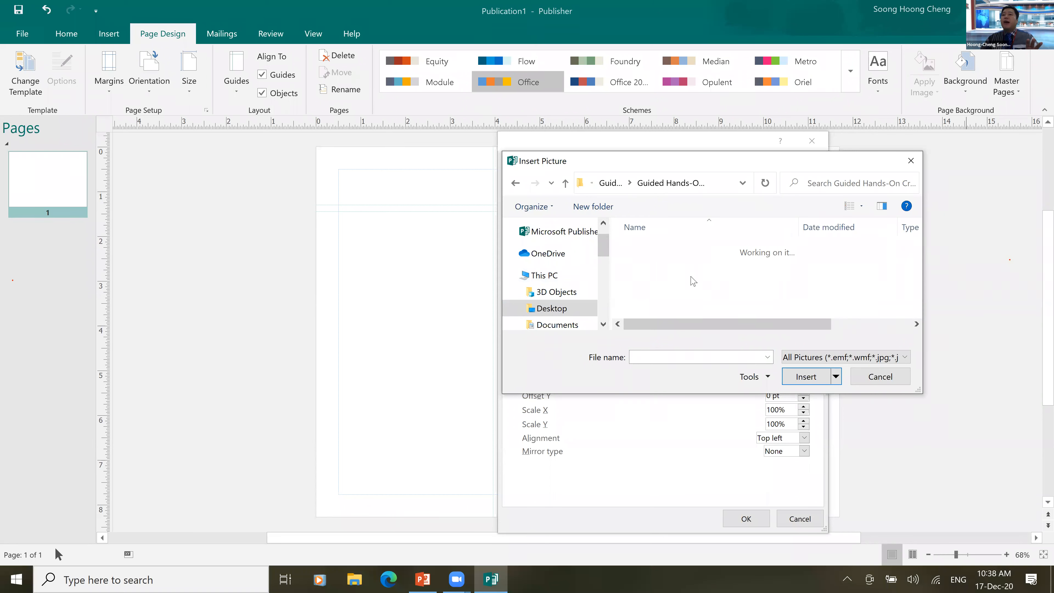
double_click(702, 257)
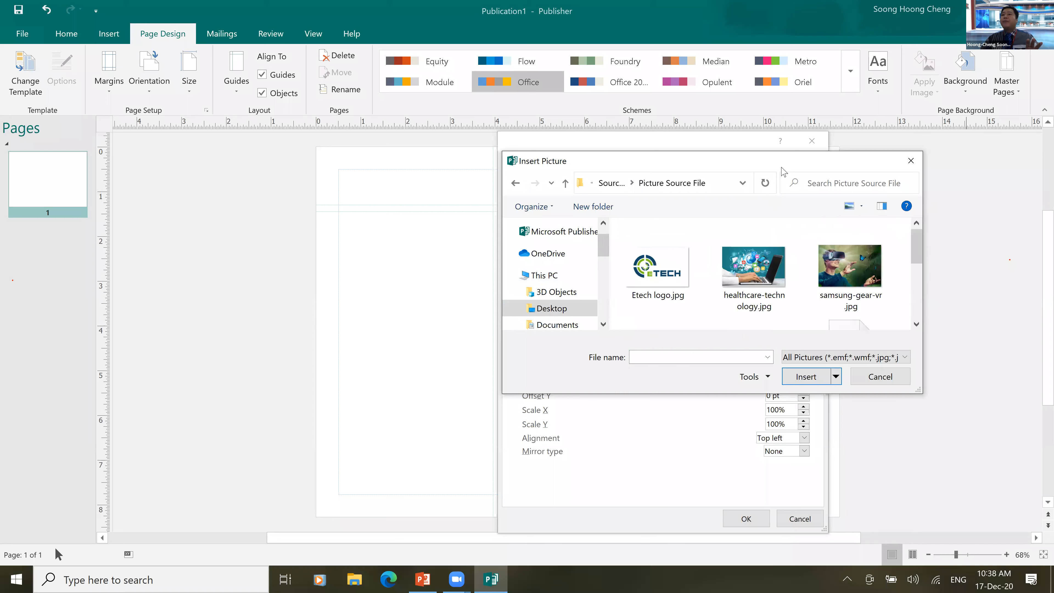
Choose samsung-gear-vr.jpg as the background picture and apply it to page 1.
drag(783, 164, 525, 150)
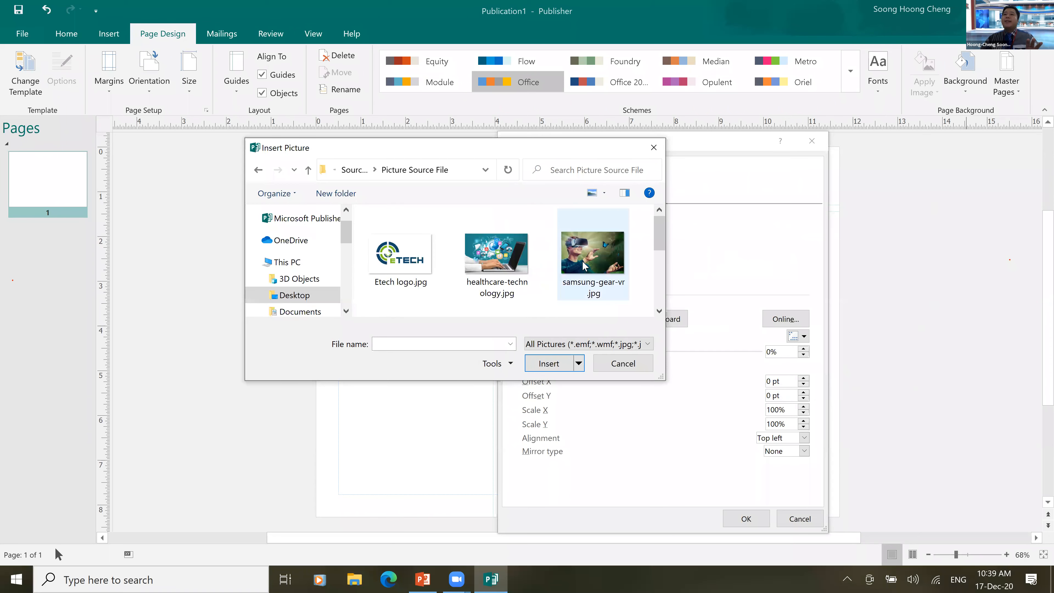
click(581, 287)
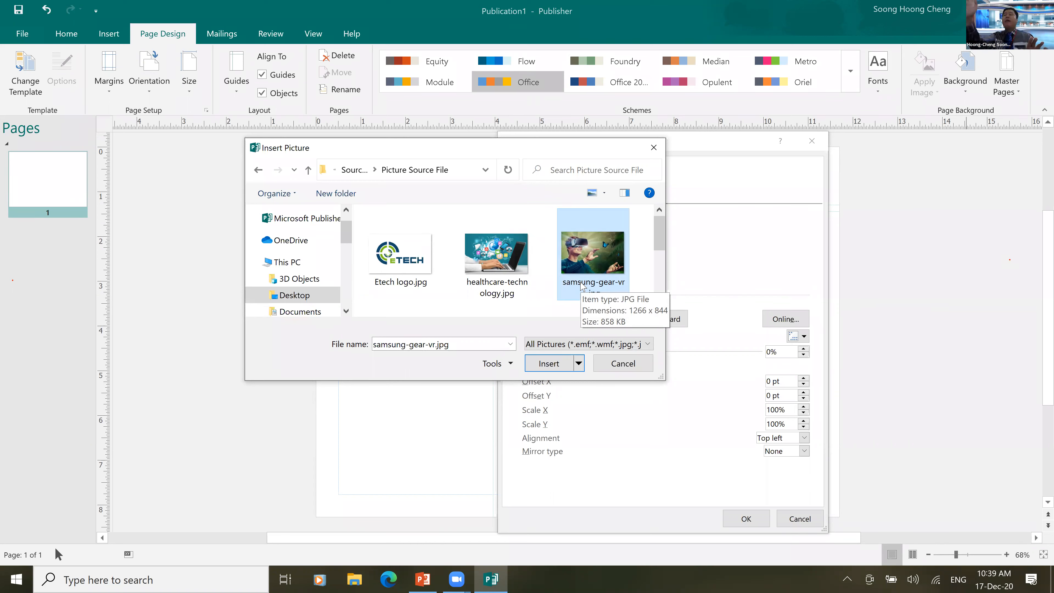
click(582, 286)
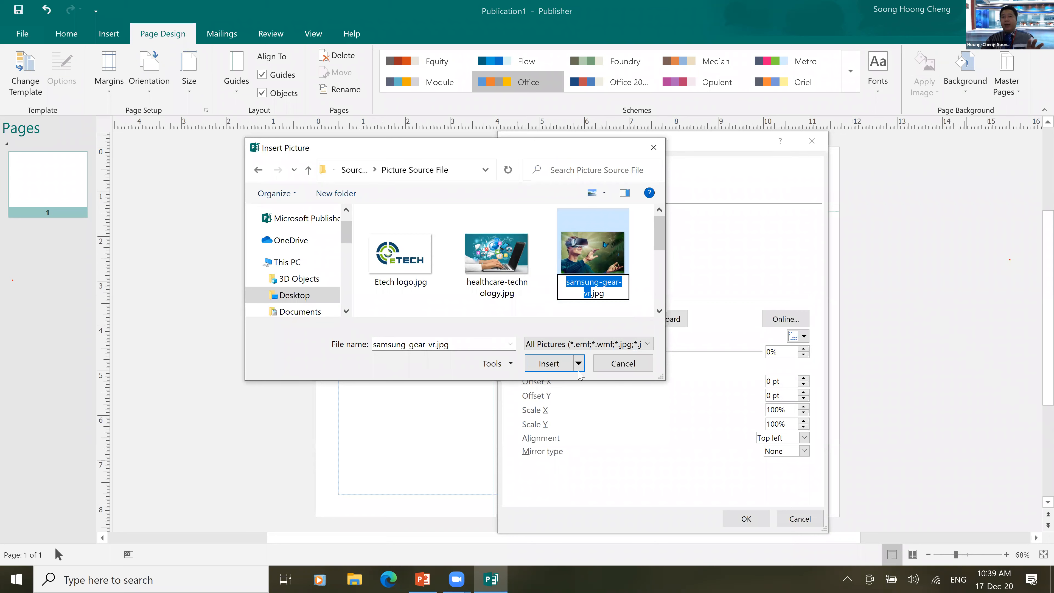
click(558, 369)
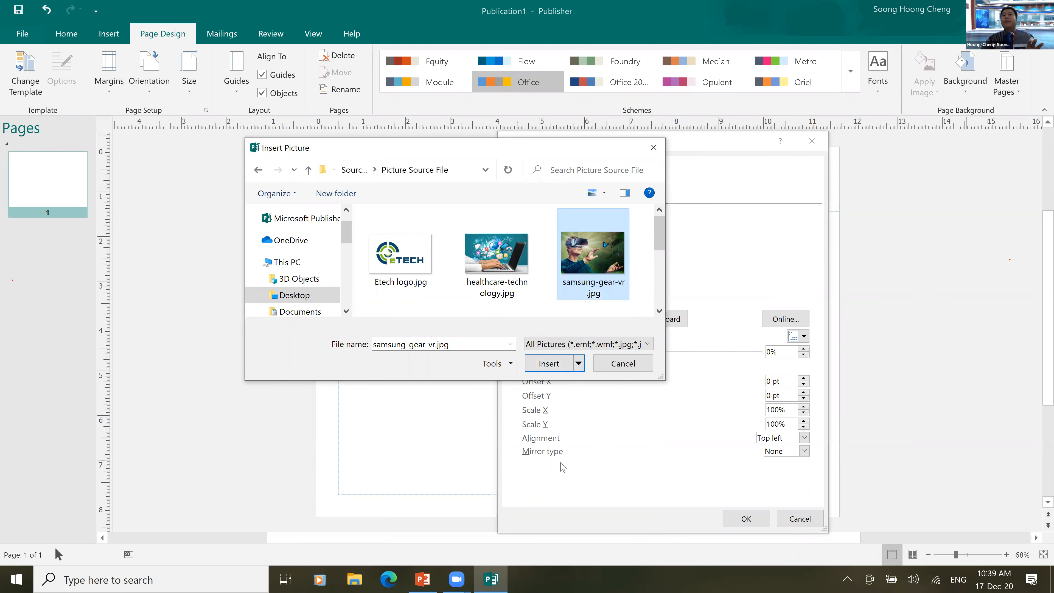
click(556, 365)
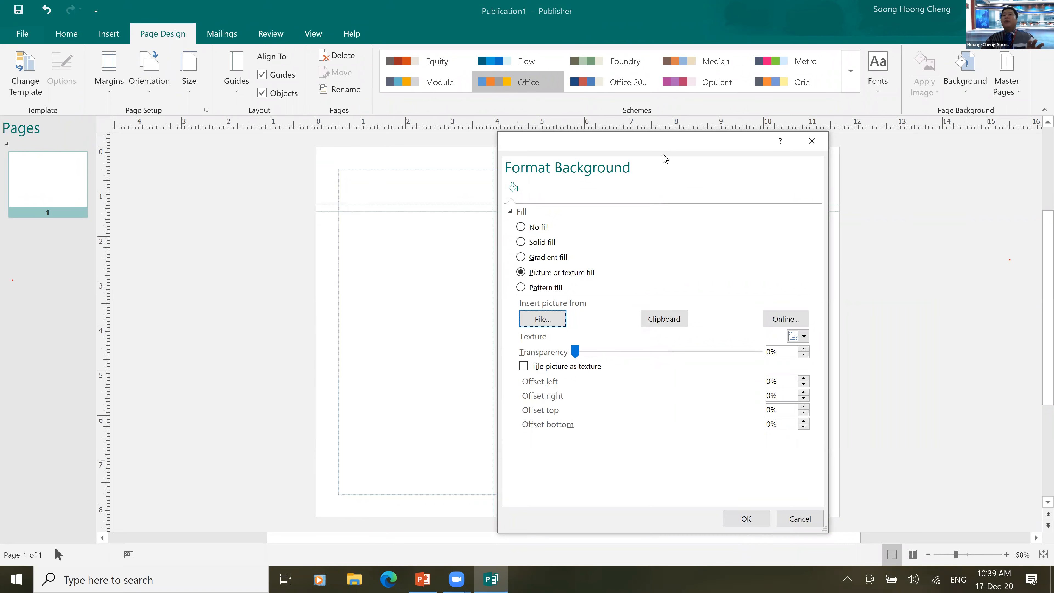
drag(665, 153, 732, 152)
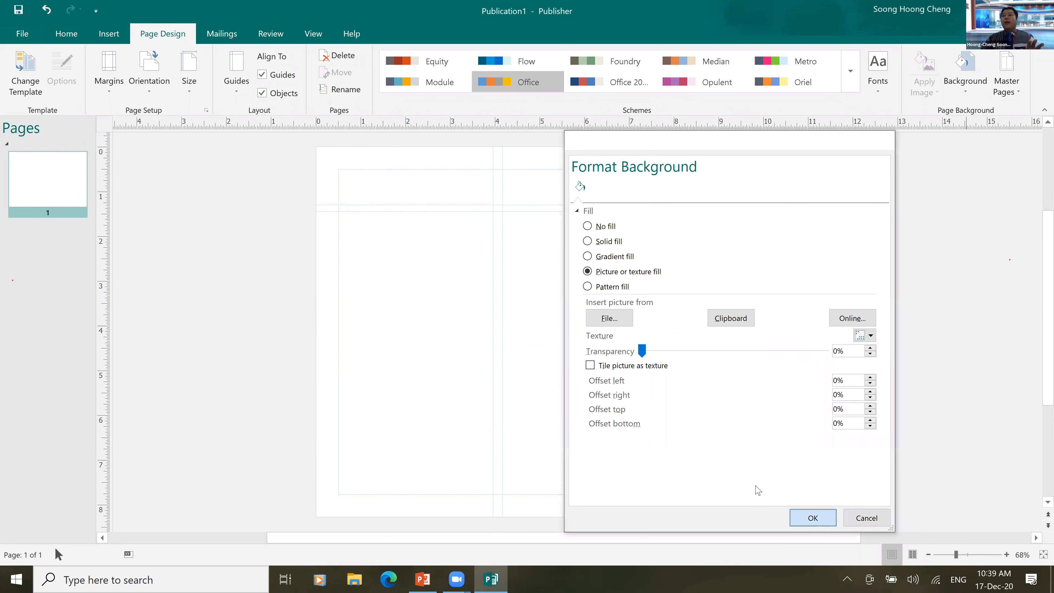
key(Return)
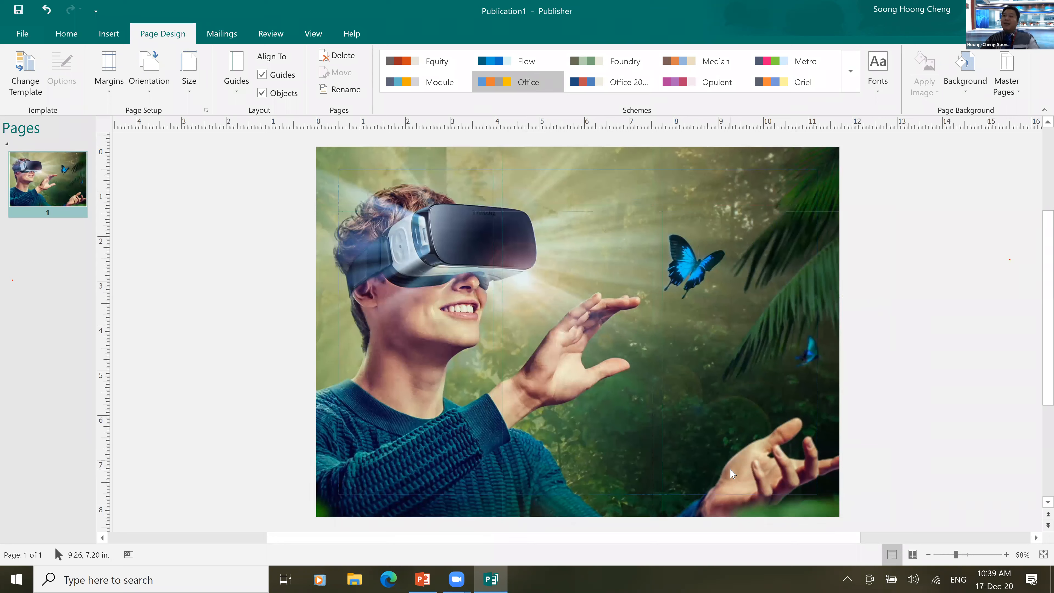
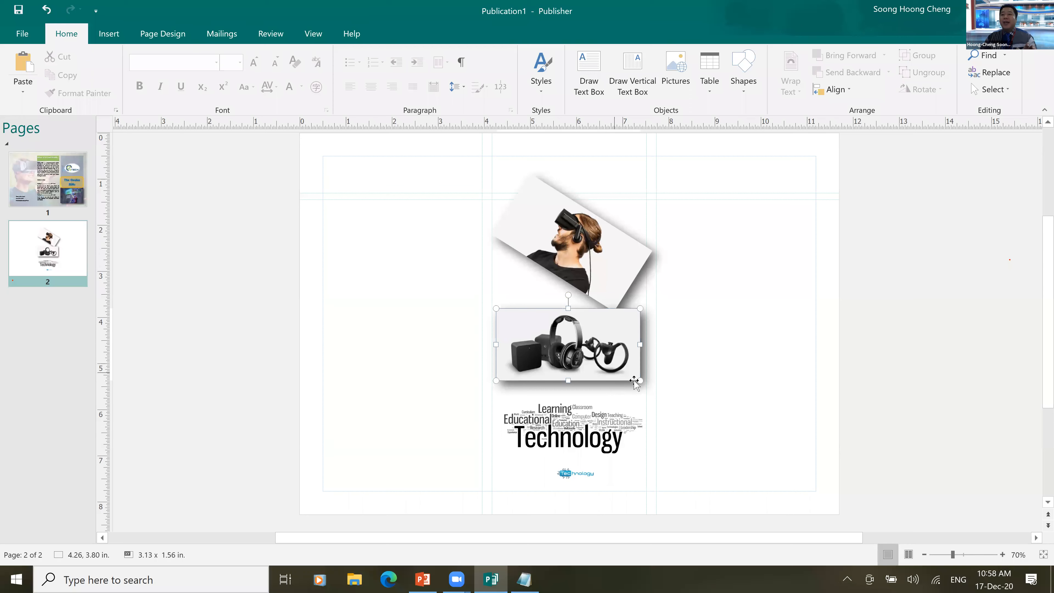
Shrink the headphones picture in page 2's middle column and move the Technology word cloud up beneath it.
drag(641, 380, 599, 329)
click(582, 415)
drag(583, 417, 581, 394)
Copy the "What is Virtual Reality?" heading box from page 1 to the top of page 2's first column.
click(48, 178)
click(638, 192)
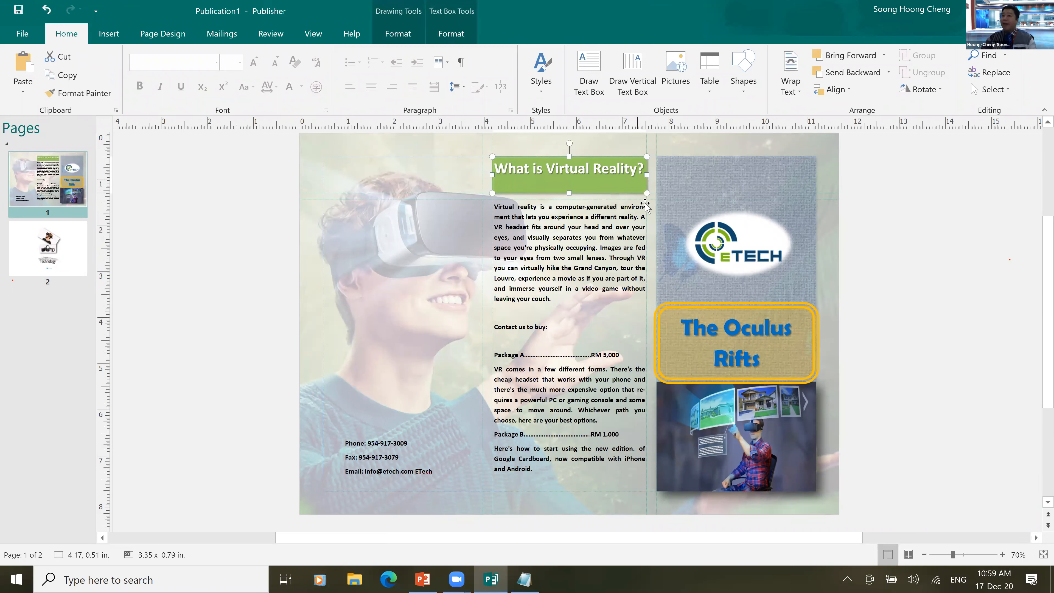
click(76, 256)
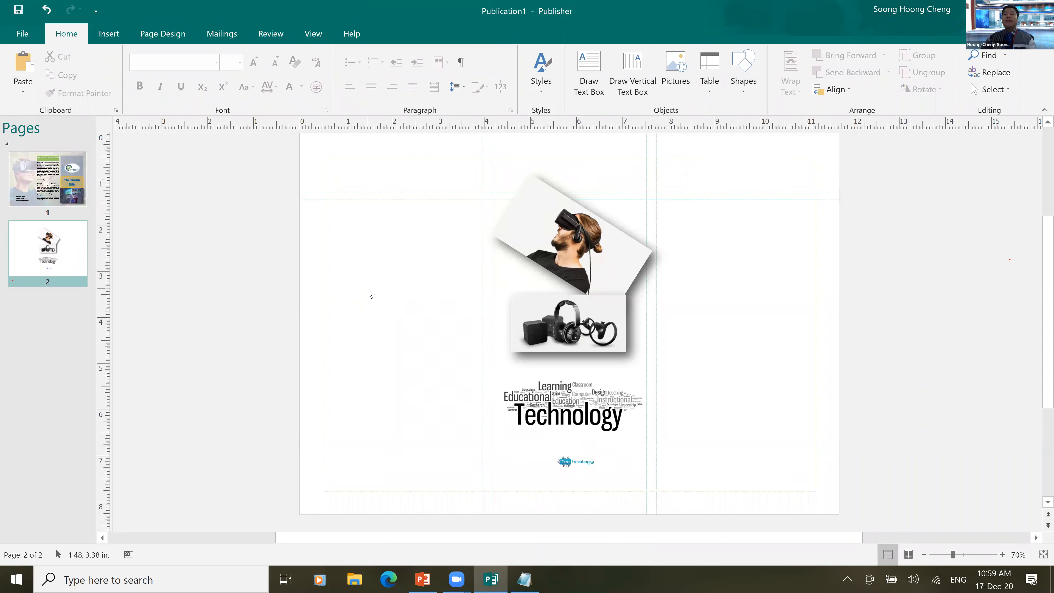
key(ctrl+v)
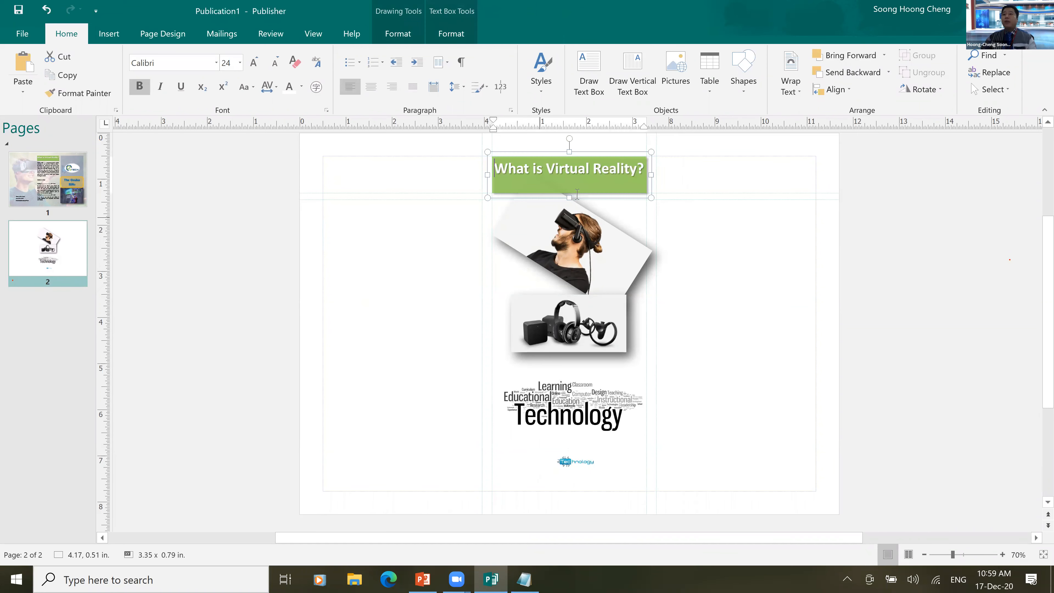
drag(634, 156, 420, 148)
click(449, 373)
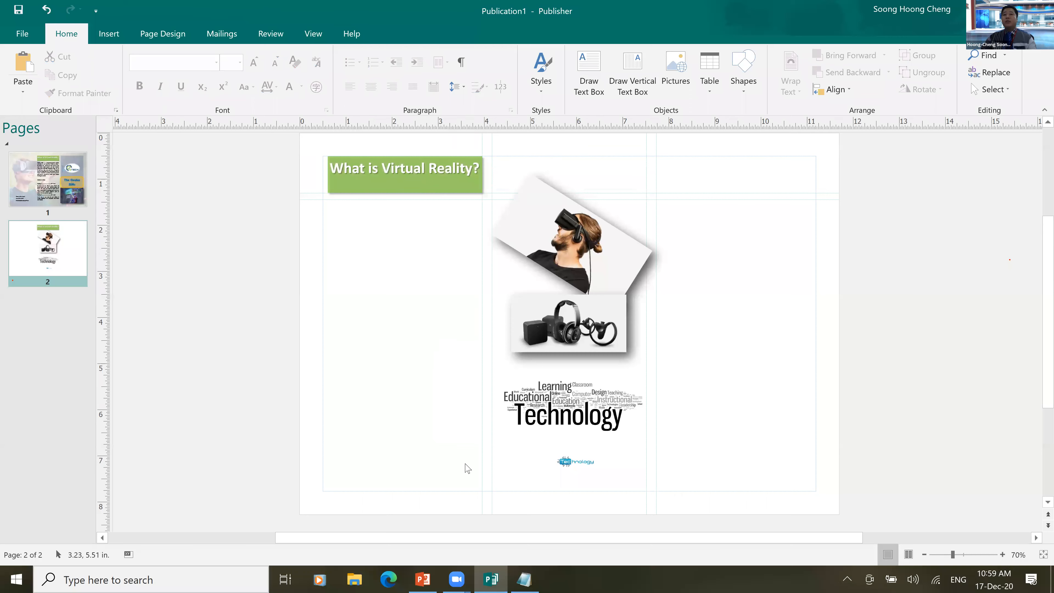
Consult Practical Texts.txt in Notepad and replace the text of page 2's copied heading with "The Oculus".
click(524, 579)
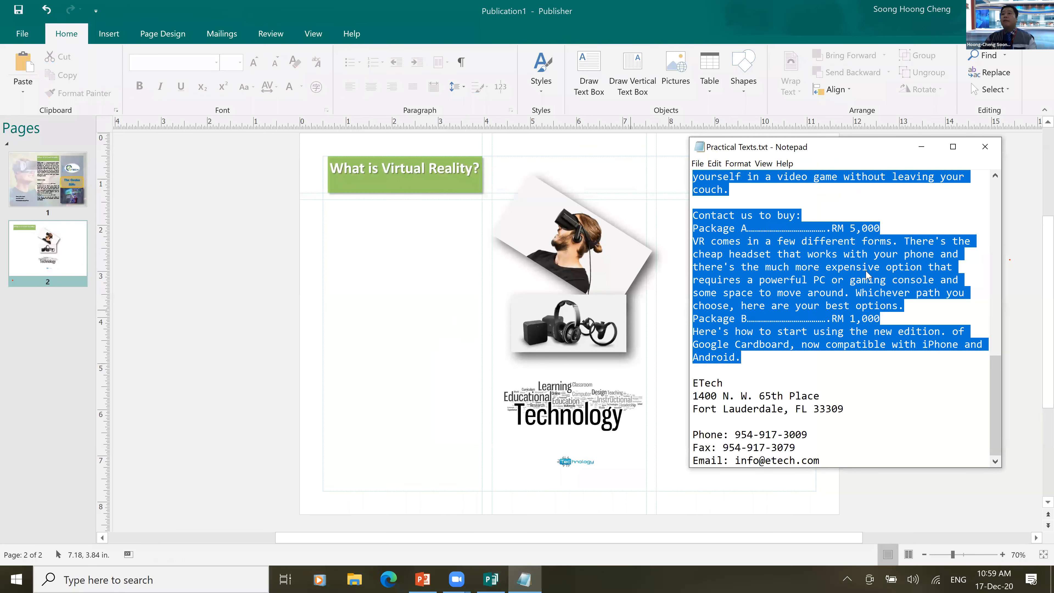
drag(843, 148, 682, 156)
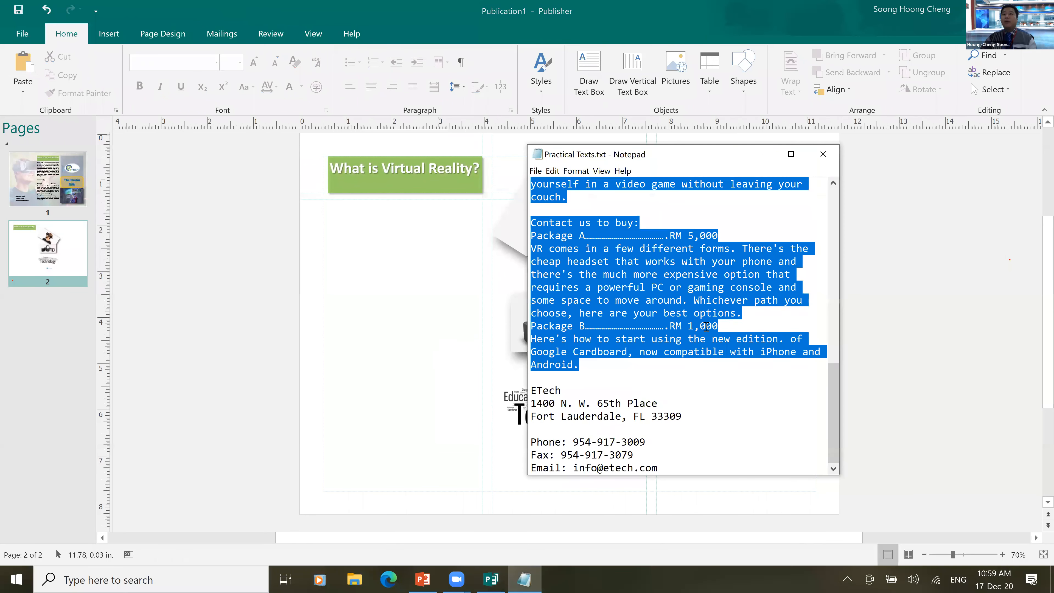
triple_click(404, 169)
text(The Oculus)
click(208, 291)
Copy the body text box from page 1 to the lower first column of page 2 and fill it with Notepad's Oculus Rift paragraph.
click(47, 179)
click(635, 258)
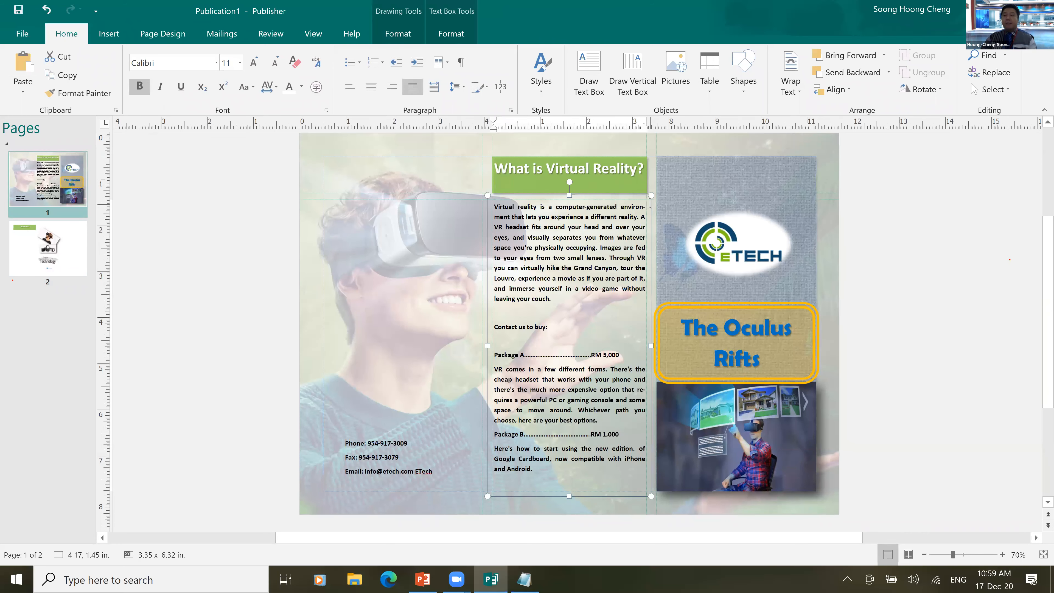
key(ctrl+c)
click(48, 248)
key(ctrl+v)
drag(635, 199, 400, 357)
drag(811, 162, 570, 338)
Place the blue businessman technology picture between the Oculus heading and paragraph, resized to about 3.48 x 2.55 in.
drag(466, 428, 448, 274)
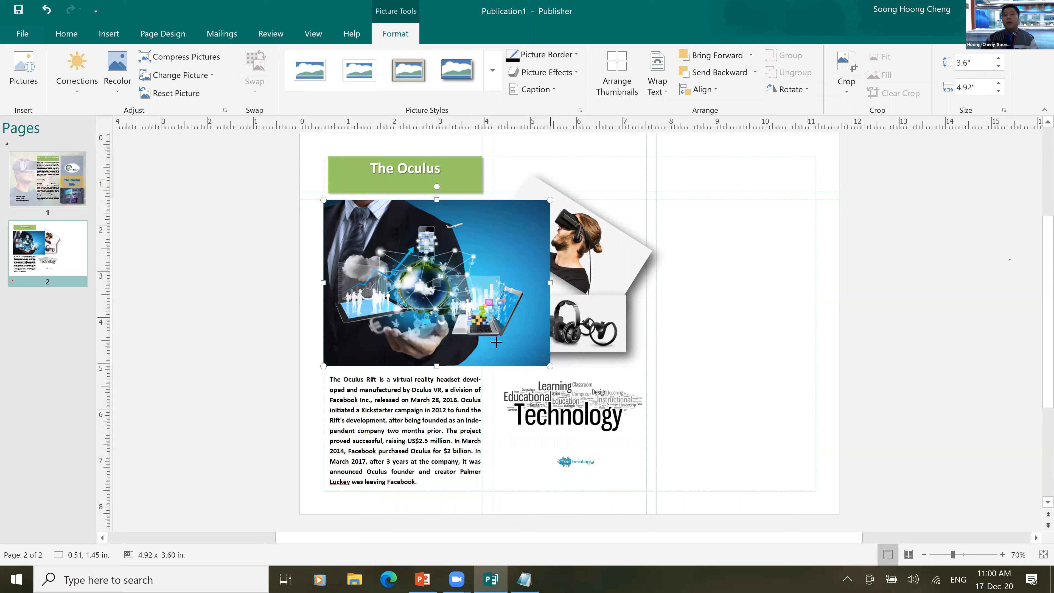
drag(550, 366, 476, 324)
drag(415, 270, 416, 281)
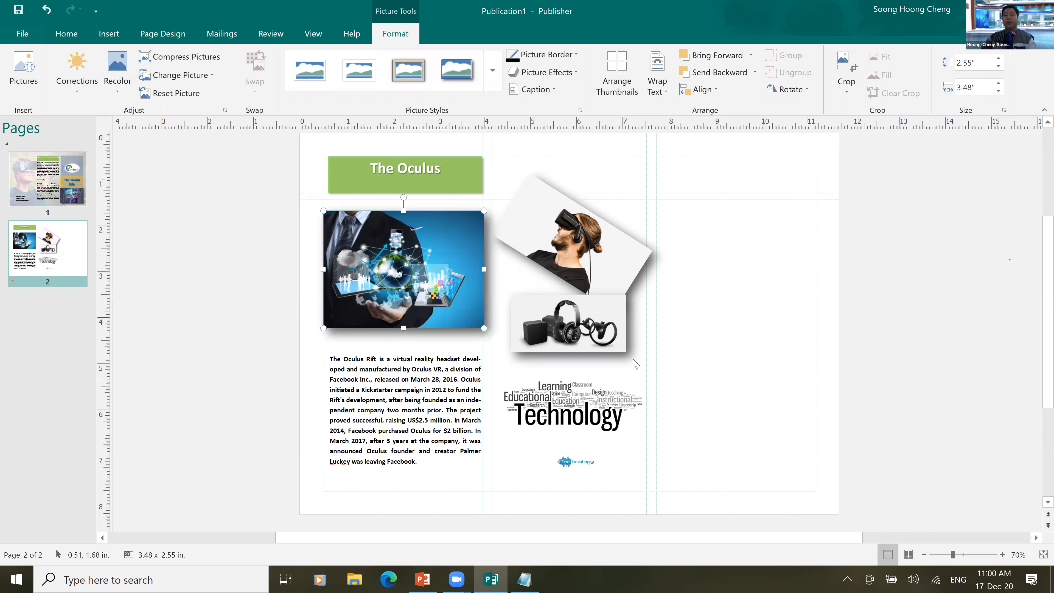
Copy "The Oculus" heading box to the bottom of page 2's third column.
click(356, 159)
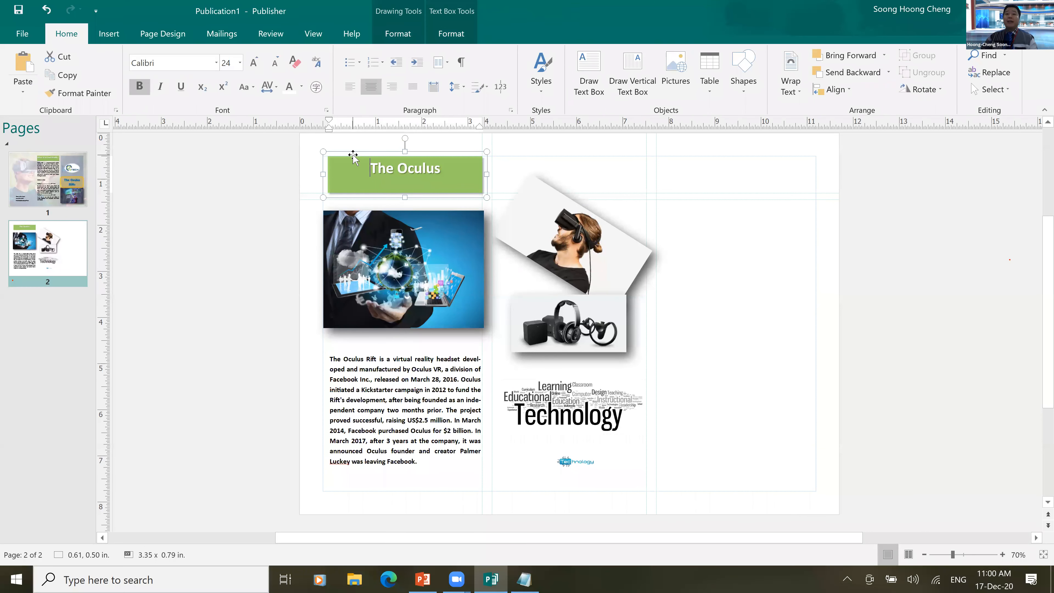
click(787, 302)
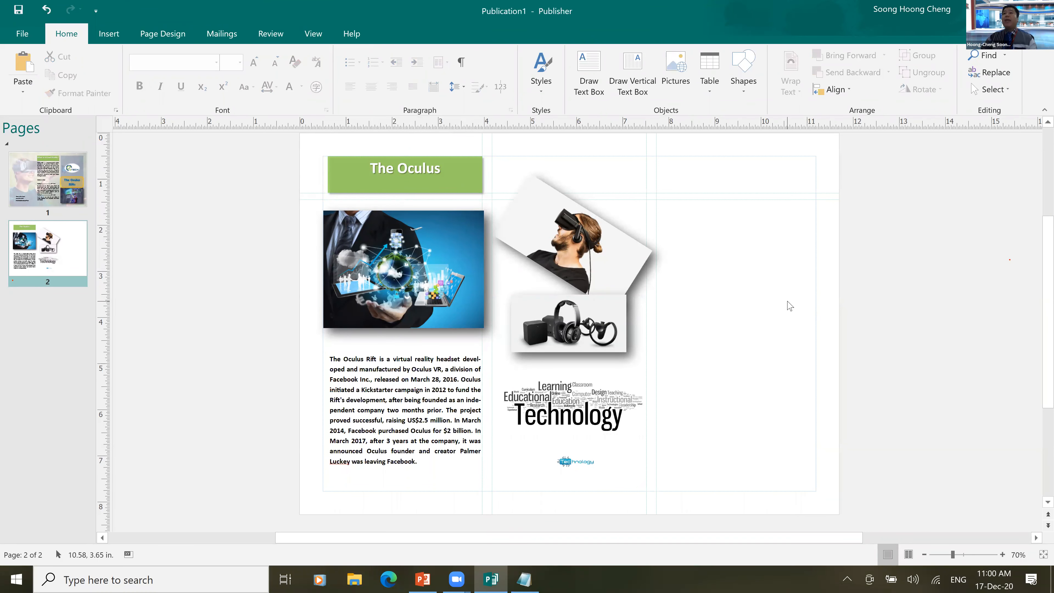
key(ctrl+v)
drag(411, 179, 743, 476)
Replace the third column heading's text with "Virtual Reality", copied from Practical Texts.txt in Notepad.
click(524, 579)
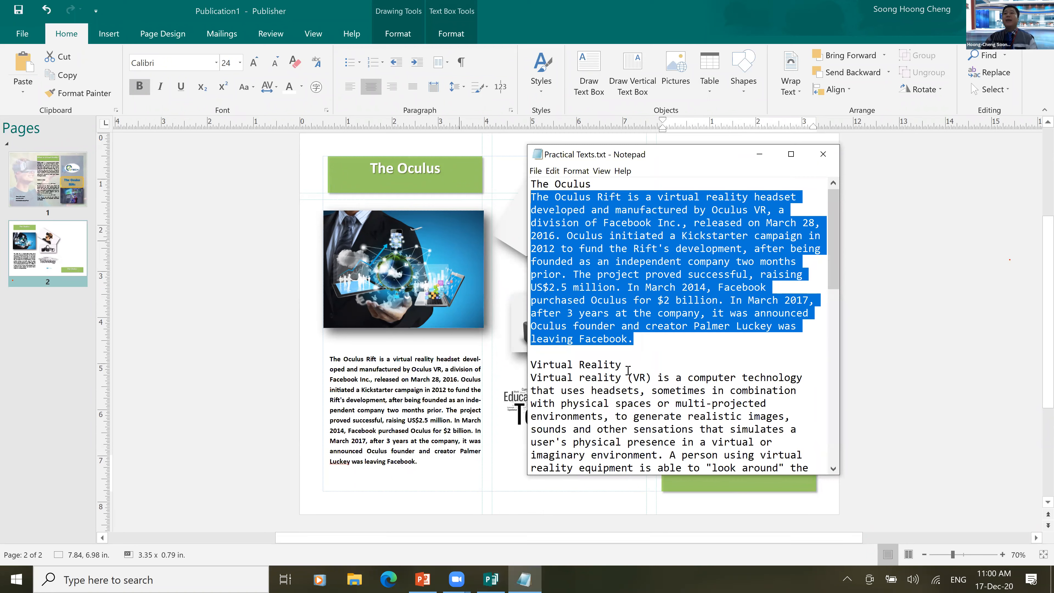
drag(642, 365, 529, 366)
key(ctrl+c)
triple_click(755, 475)
key(ctrl+v)
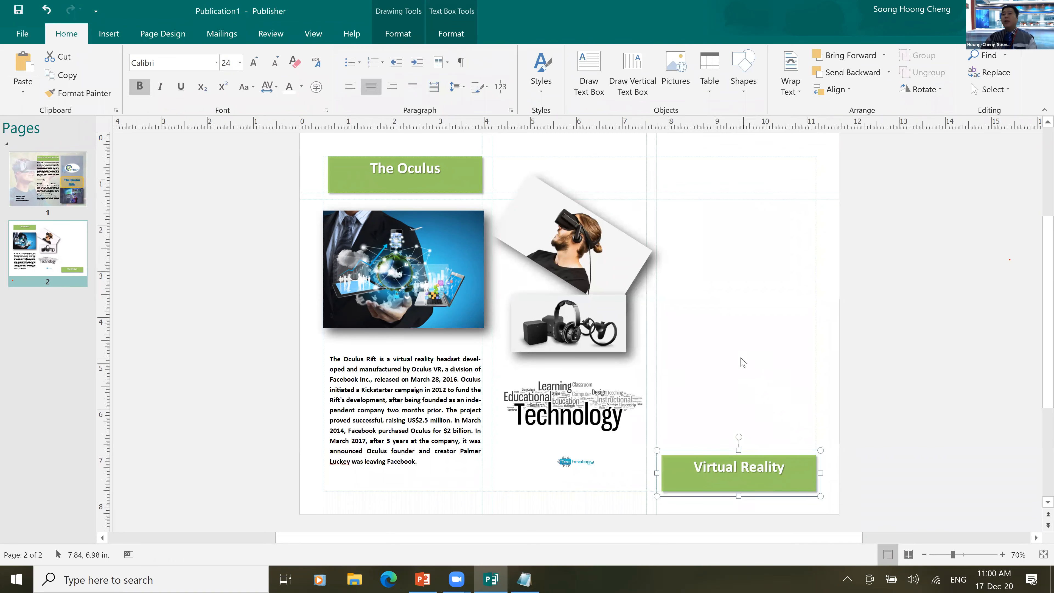
click(743, 363)
Duplicate the Oculus Rift text box to the top of the third column and fill it with the Virtual Reality paragraph.
click(414, 352)
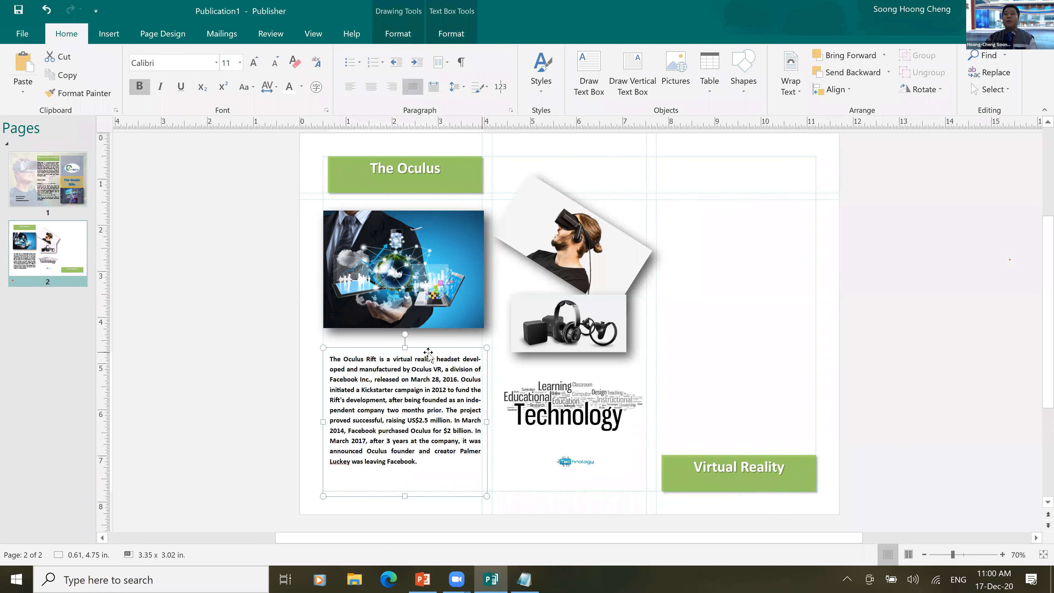
click(732, 372)
drag(466, 345, 469, 352)
key(ctrl+v)
drag(731, 377, 731, 158)
click(754, 393)
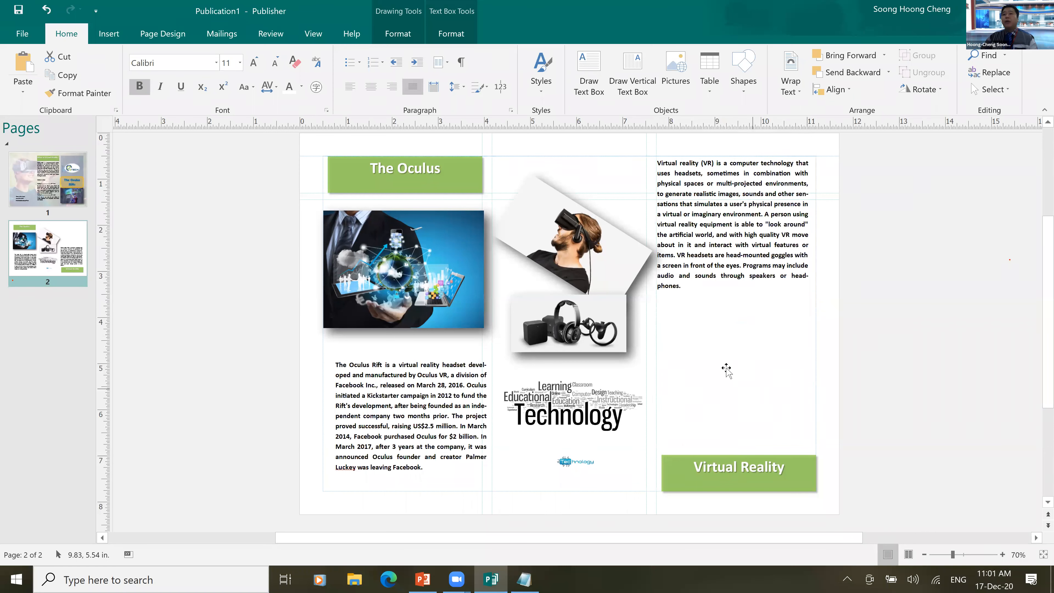
Insert the picture of hands typing on a laptop between the third column's paragraph and heading, resized to about 3.46 x 2.31 in.
click(108, 33)
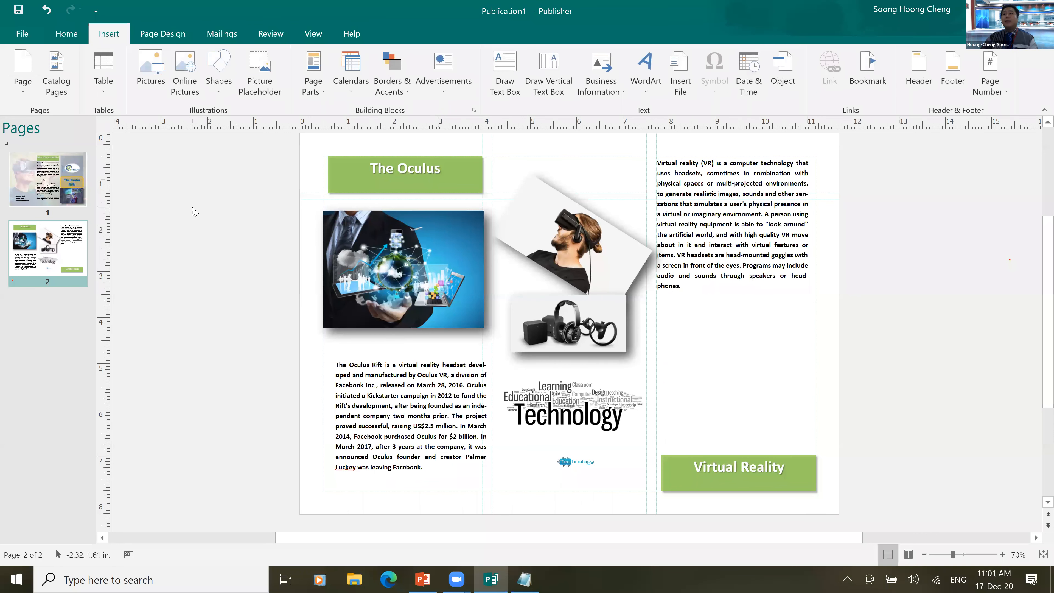
click(150, 71)
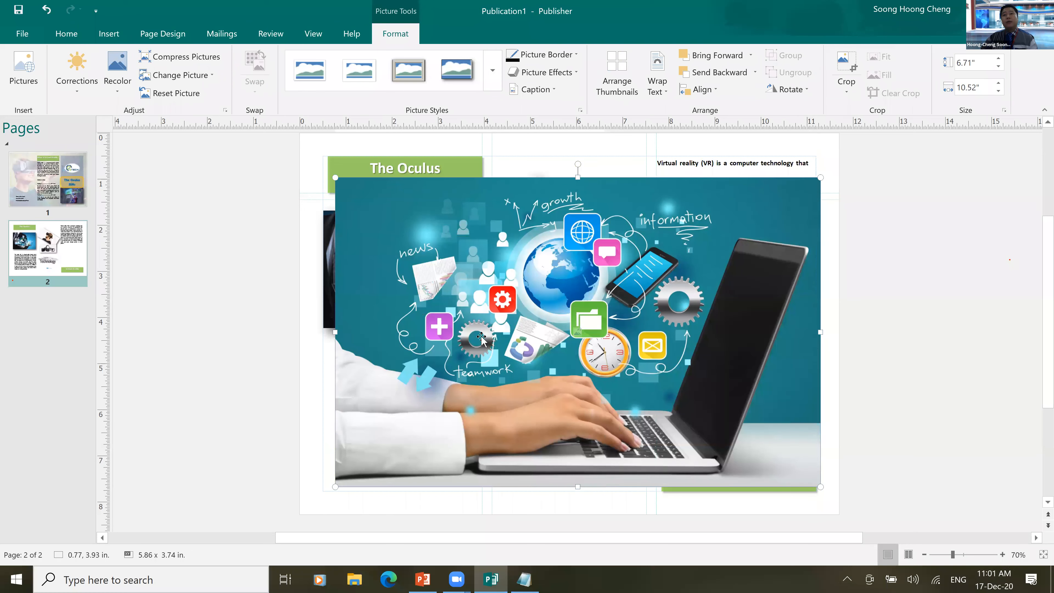
drag(462, 354, 789, 328)
drag(927, 287, 898, 306)
drag(813, 344, 809, 333)
drag(896, 370, 817, 369)
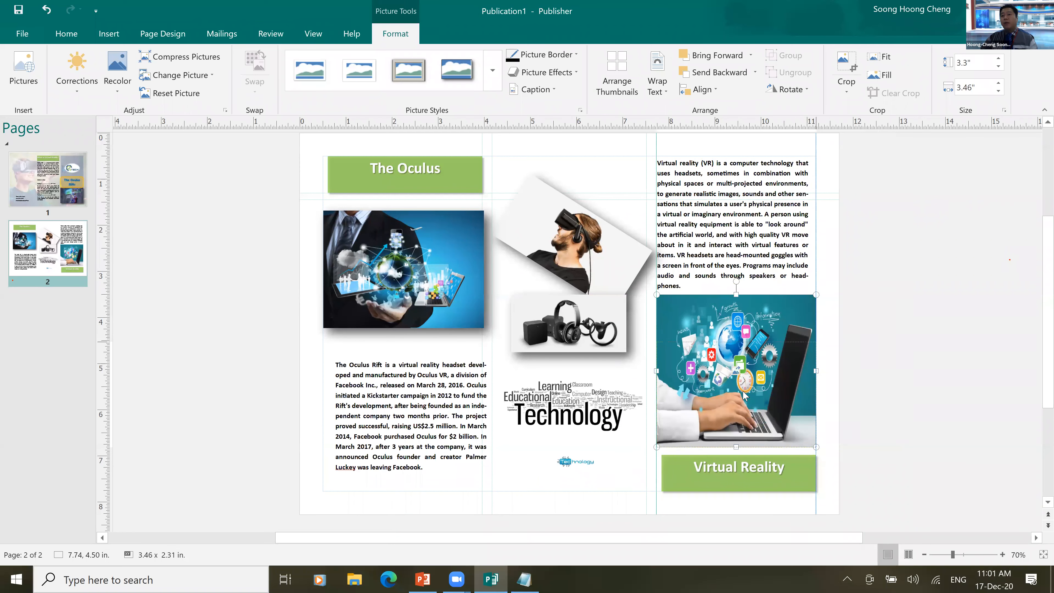
drag(743, 395, 745, 371)
click(876, 411)
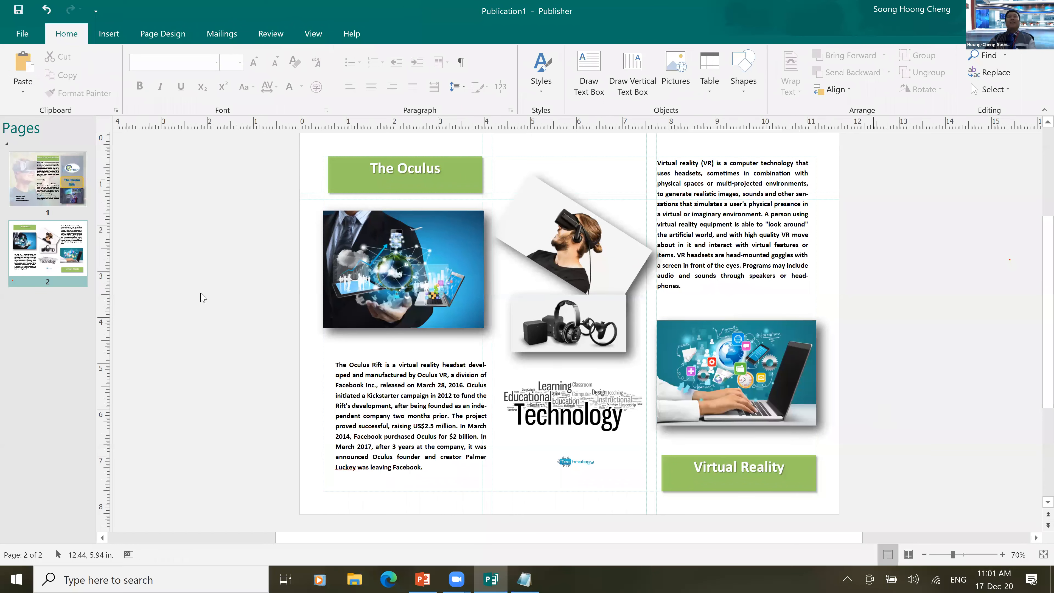
Review the file formats available for saving the publication to the Desktop, including PDF, and close the dialog without saving.
click(67, 200)
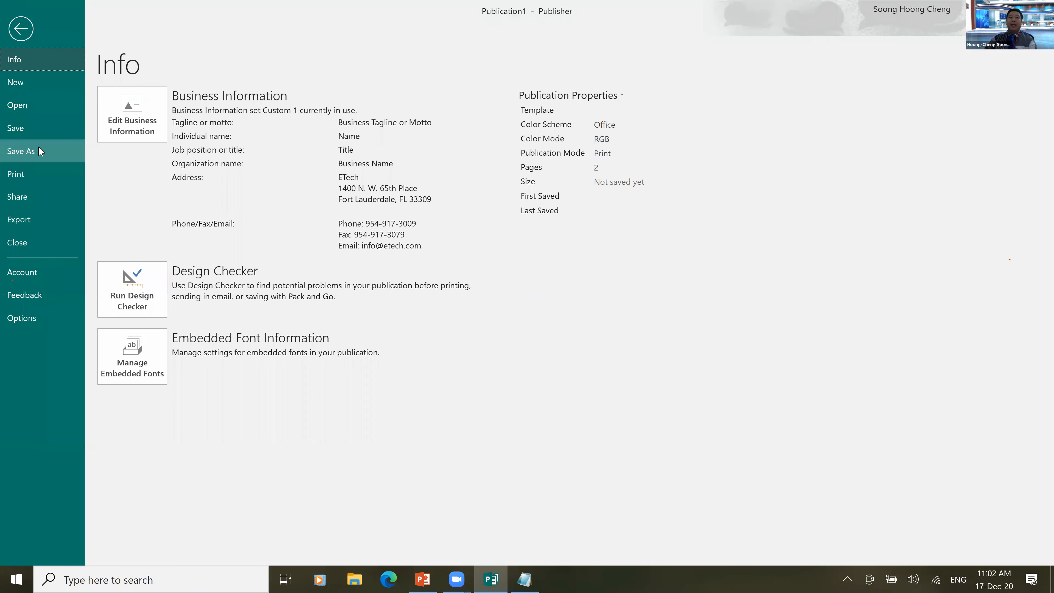
click(38, 150)
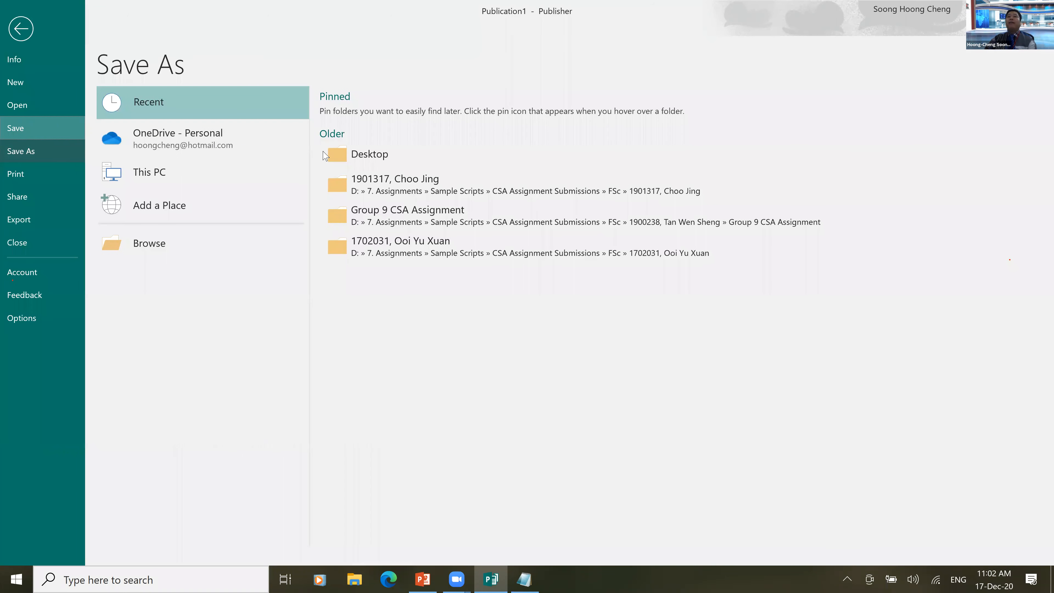
click(365, 155)
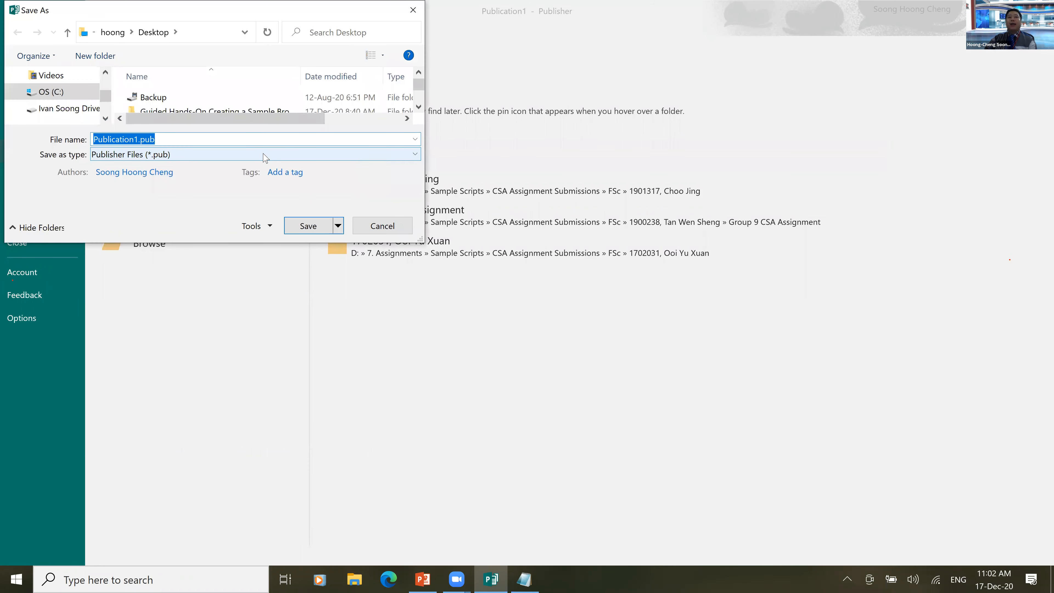
click(263, 157)
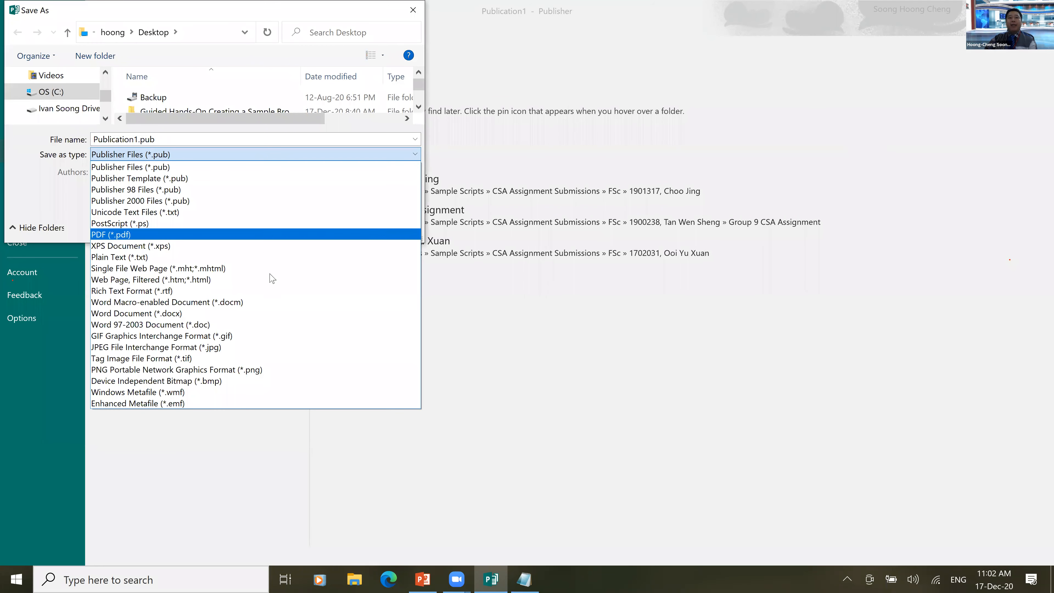
click(413, 10)
View the brochure's print preview and available printers, and switch to the PowerPoint slide show.
click(15, 174)
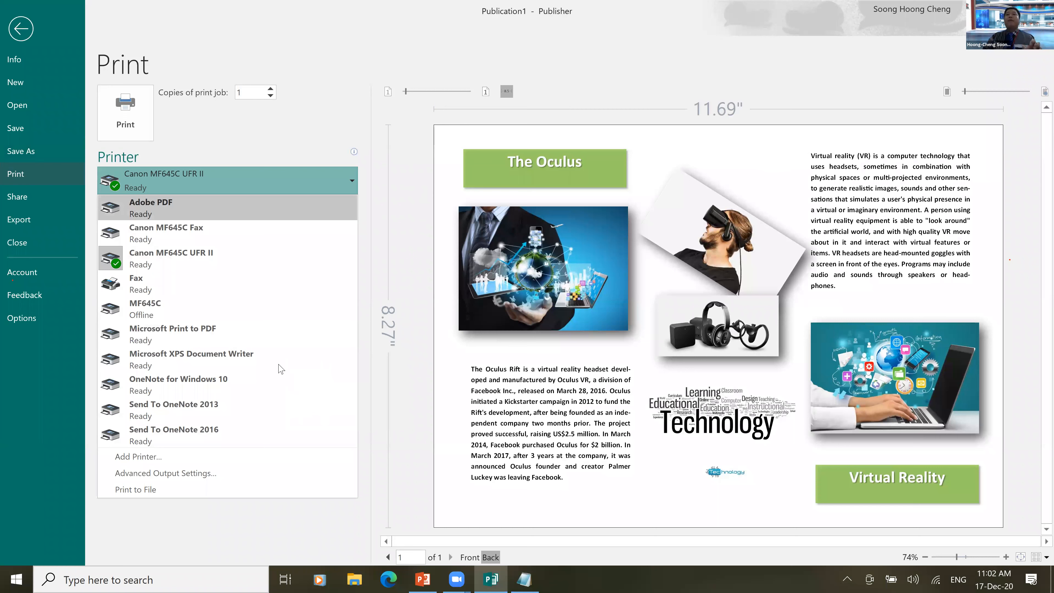
click(422, 579)
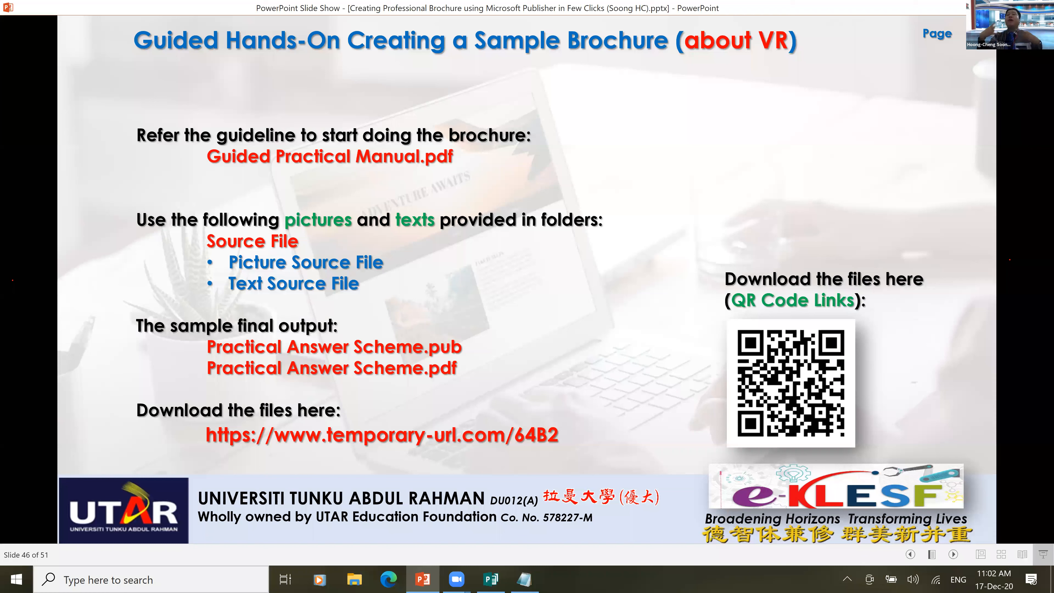